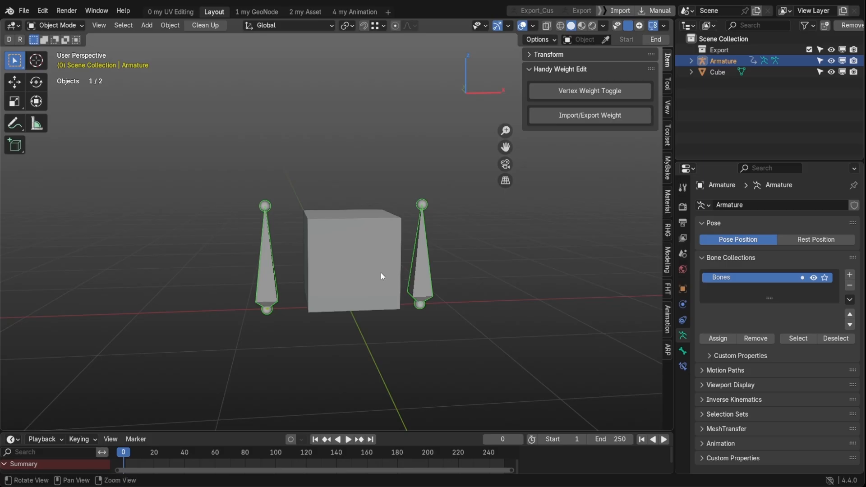
Step: Preview the bone animation and parent the cube to the armature with empty vertex groups
key("space")
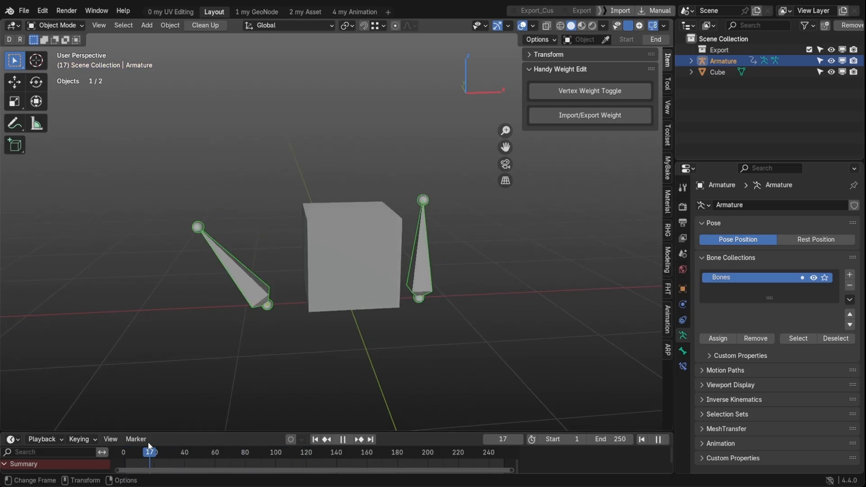
key("Escape")
left_click(346, 247)
left_click(424, 238, "shift")
key("ctrl+p")
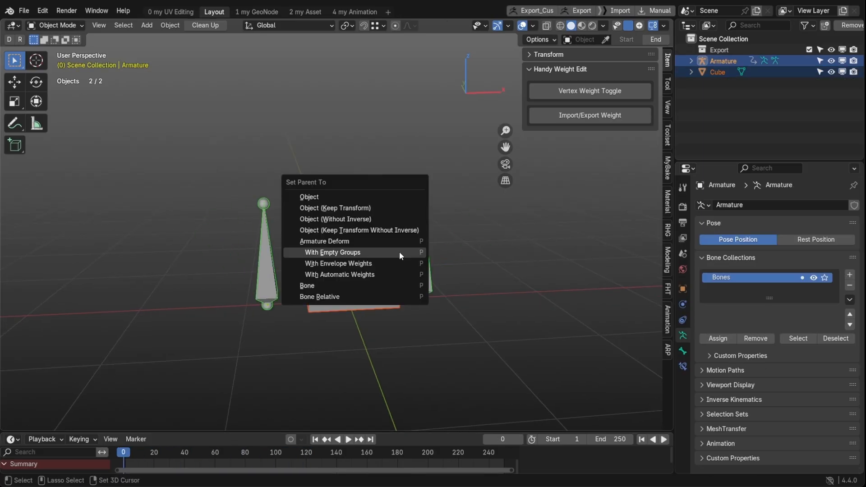
left_click(399, 252)
left_click(389, 252)
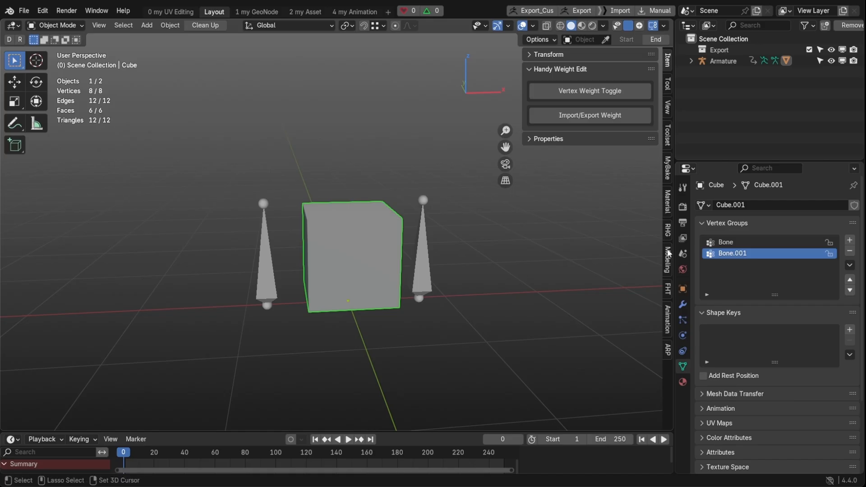
Step: Make the cube's Bone vertex group active and enter Edit Mode on the cube
left_click(727, 244)
left_click(292, 239)
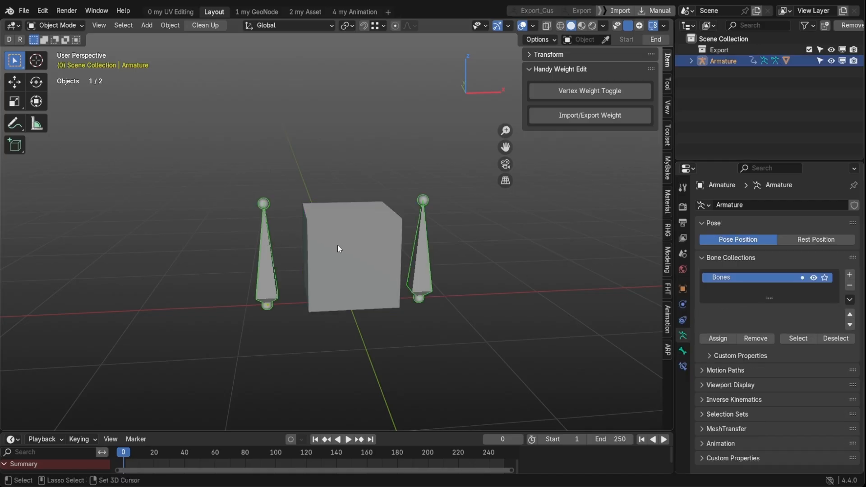
left_click(341, 246)
key("Tab")
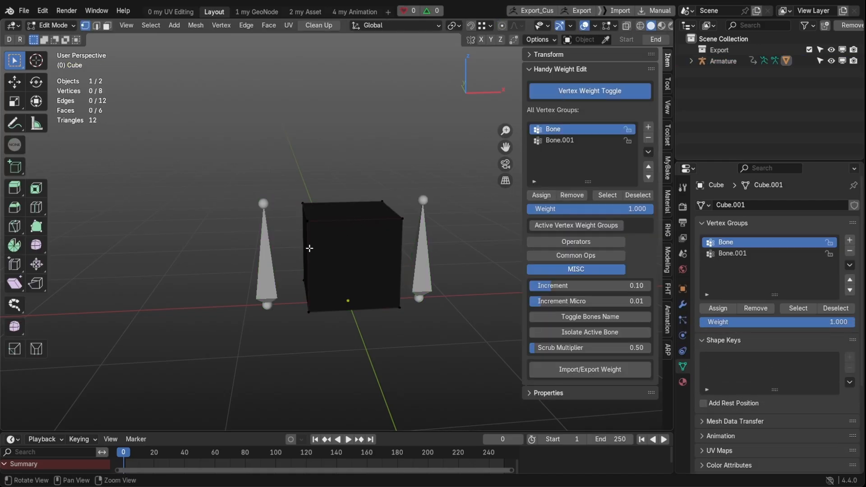
Step: With bone names shown and the MISC options collapsed, select the cube's upper front corner vertex nearest Bone
middle_click_drag(310, 248, 308, 230)
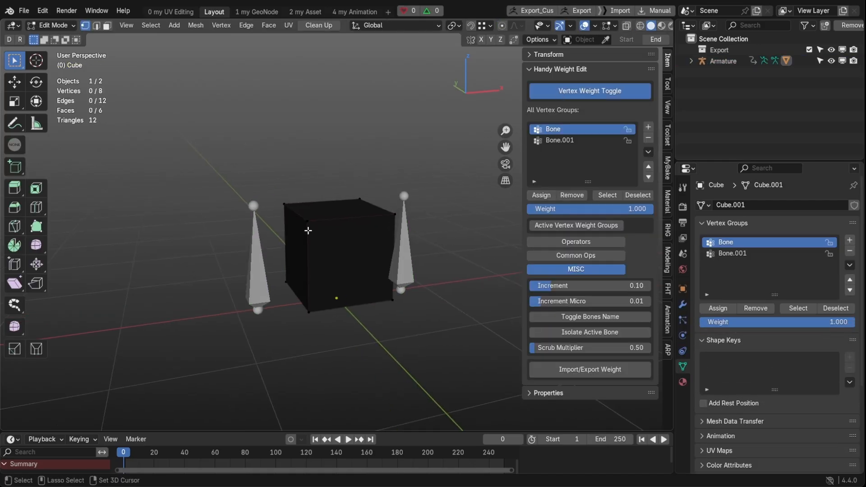
left_click(583, 270)
left_click_drag(324, 256, 305, 271, "alt")
scroll(323, 242, "up", 2)
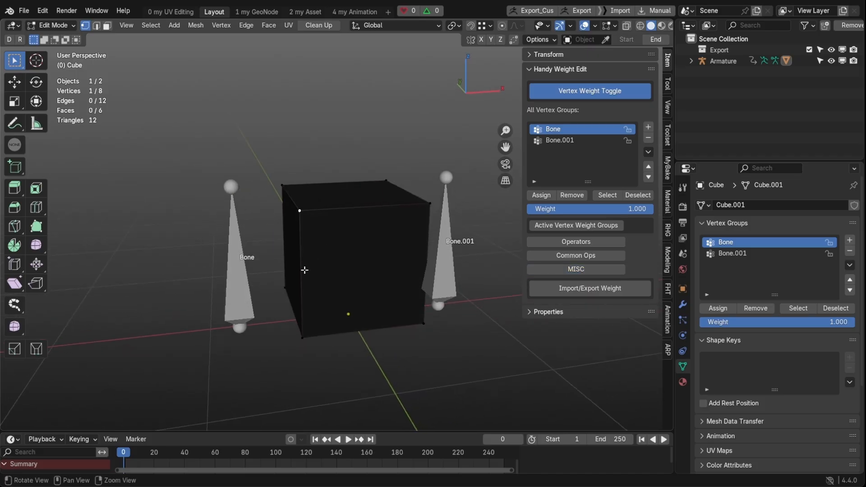
Step: At frame 15, raise the selected vertex's weight in the Bone group to full and scrub to frame 40
left_click_drag(127, 455, 146, 456)
left_click_drag(302, 210, 327, 237, "alt")
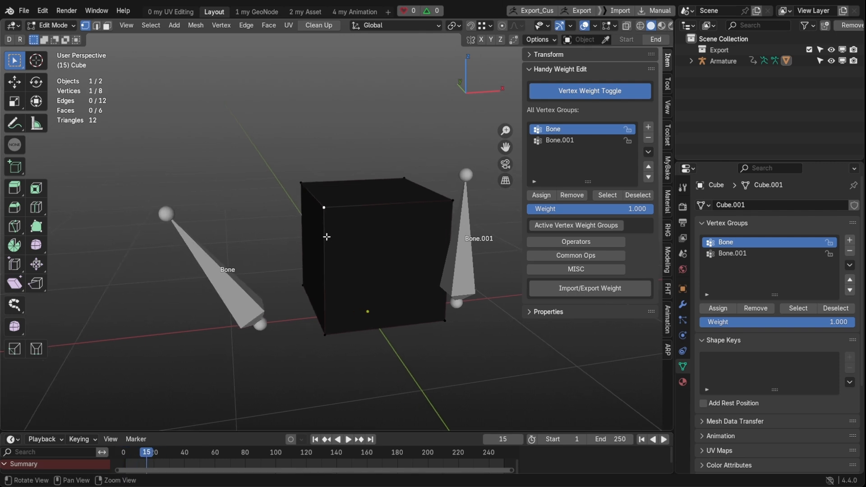
scroll(337, 217, "up", 10, "ctrl+shift")
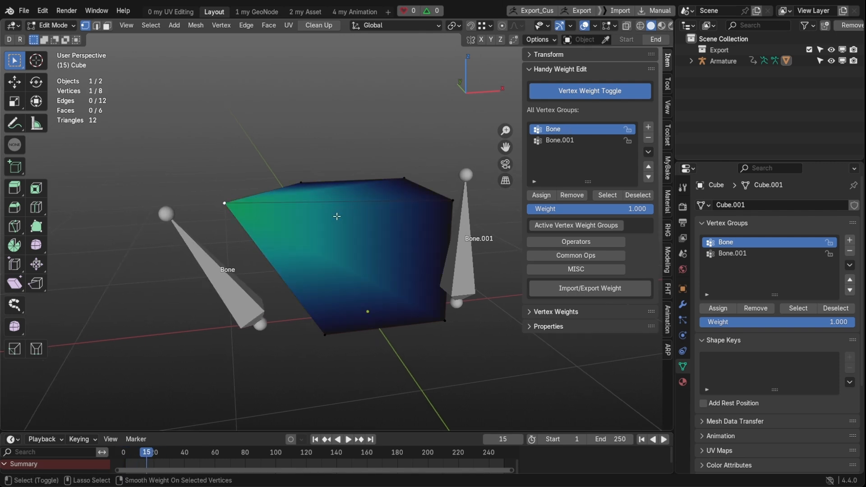
middle_click_drag(337, 216, 290, 245)
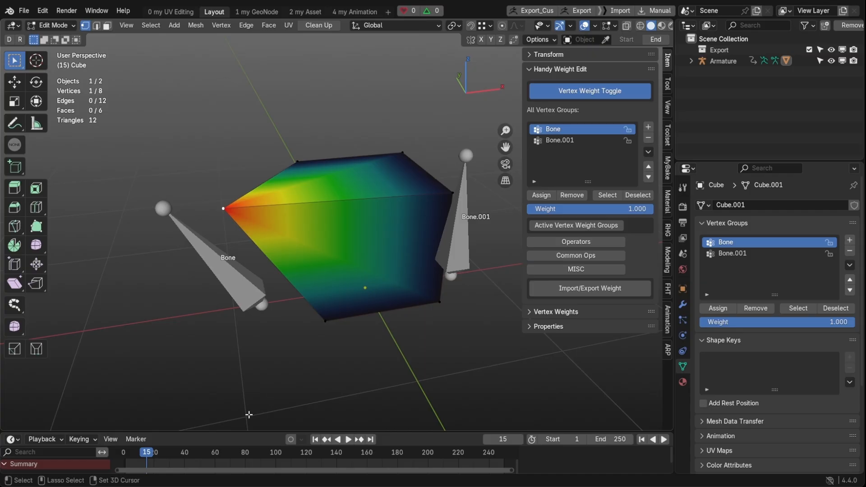
left_click_drag(148, 456, 186, 457)
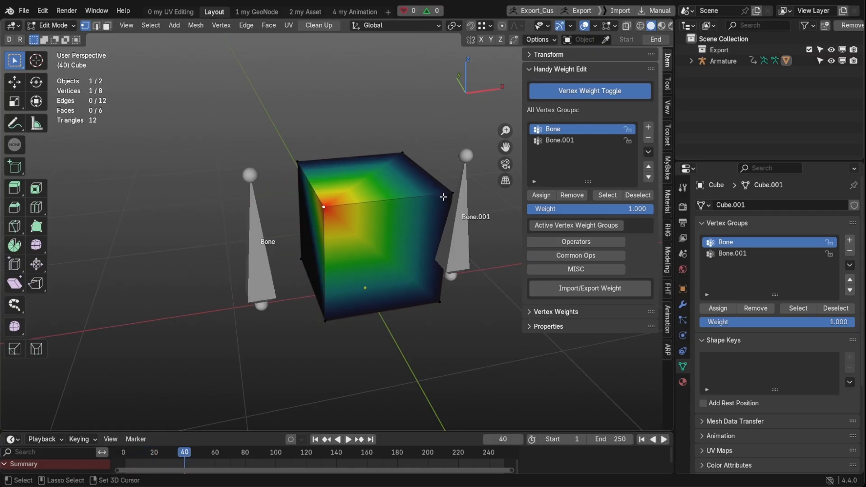
Step: Raise the weight of the upper front corner vertex nearest Bone.001 in the Bone.001 group, and scrub the animation
middle_click_drag(443, 197, 519, 167)
left_click(541, 141)
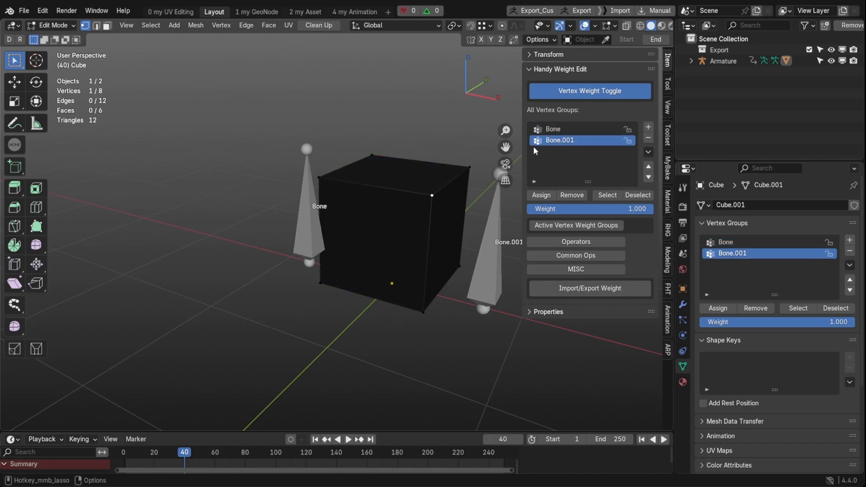
middle_click_drag(431, 240, 391, 237, "shift")
scroll(391, 237, "up", 5, "shift")
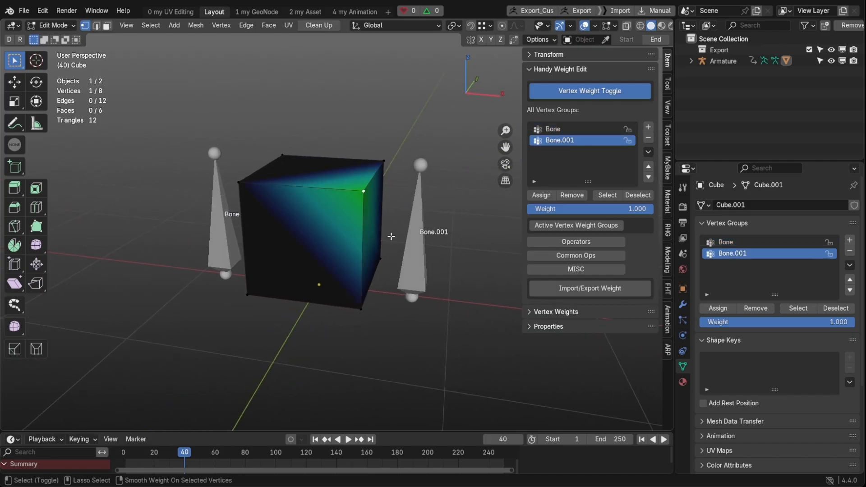
scroll(391, 237, "up", 3, "shift")
mouse_move(193, 454)
left_mouse_down()
mouse_move(222, 454)
mouse_move(208, 454)
left_mouse_up()
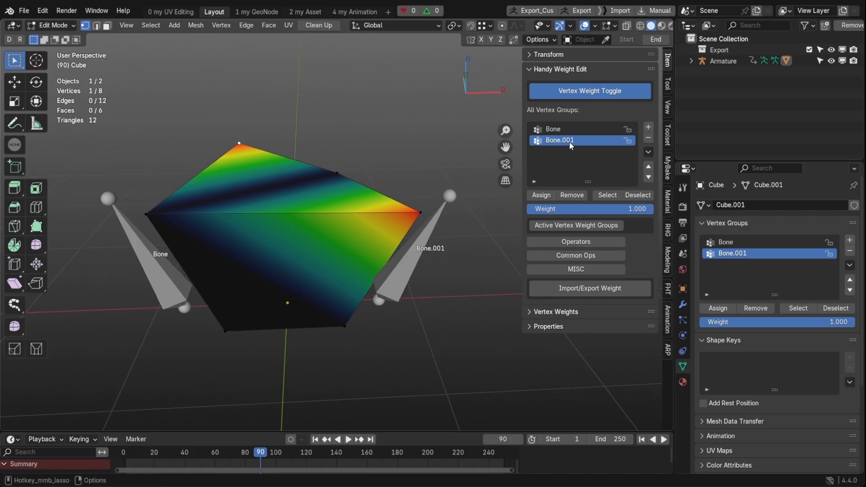
Step: Show the active vertex weight groups and lower the selected vertex's bone weight while checking the deformation around frame 87
left_click(571, 228)
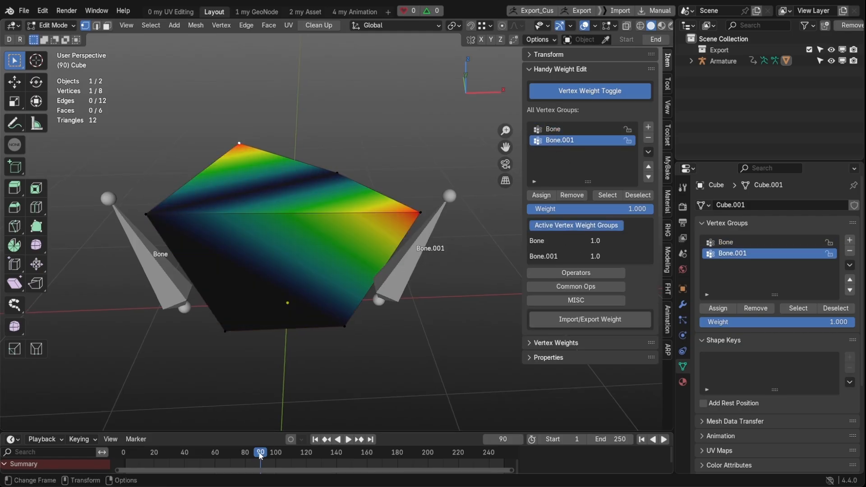
mouse_move(261, 456)
left_mouse_down()
mouse_move(271, 455)
mouse_move(247, 456)
mouse_move(256, 454)
left_mouse_up()
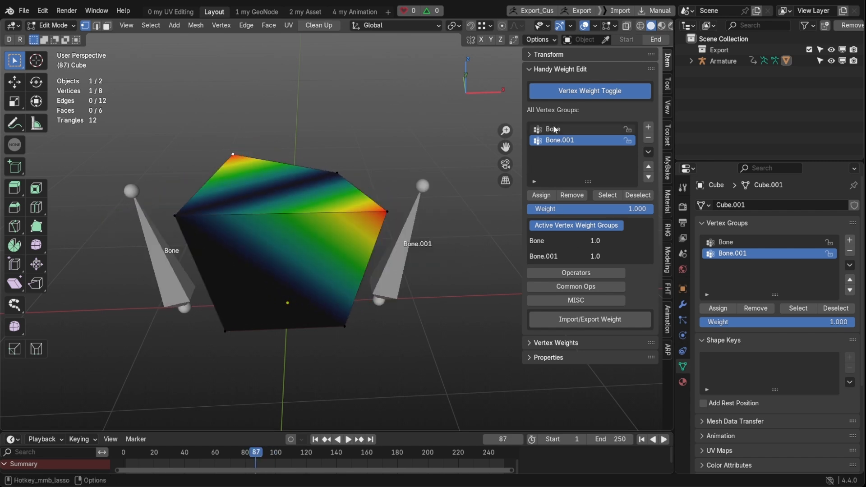
scroll(394, 252, "down", 6, "shift")
left_click_drag(256, 454, 274, 458)
scroll(417, 269, "up", 1, "alt")
scroll(418, 270, "down", 5, "shift")
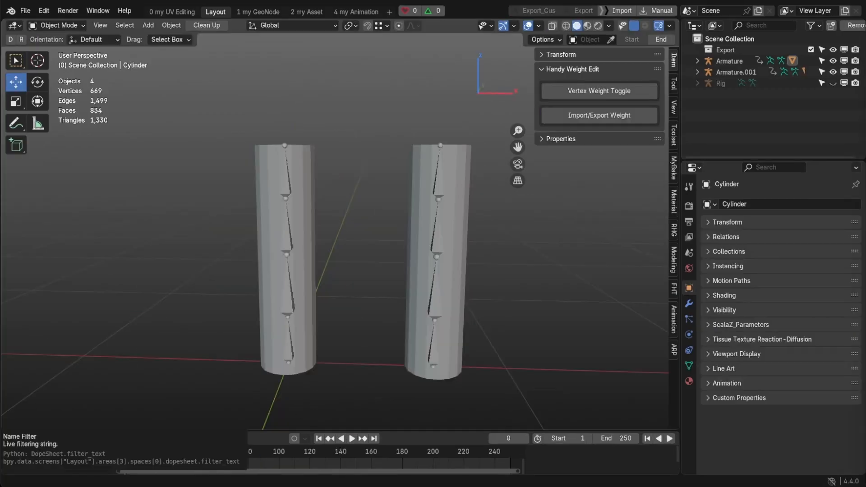
Step: Select both cylinders and enter Edit Mode on their meshes together
left_click(297, 246)
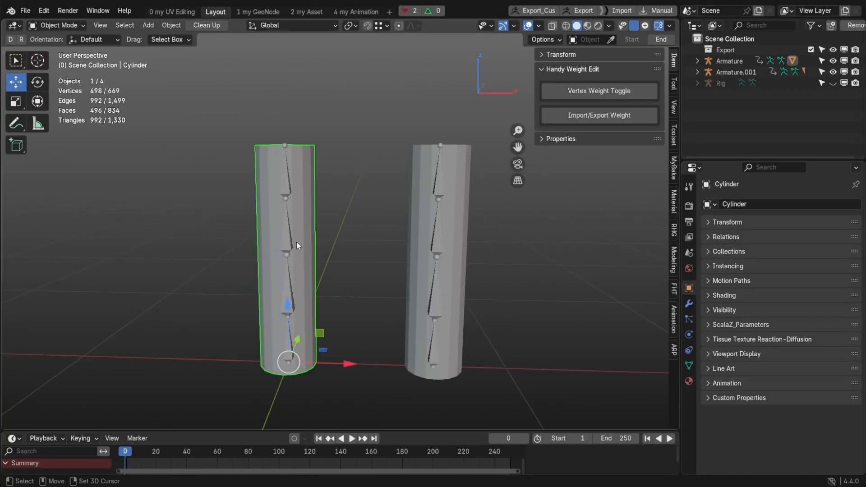
left_click(458, 224)
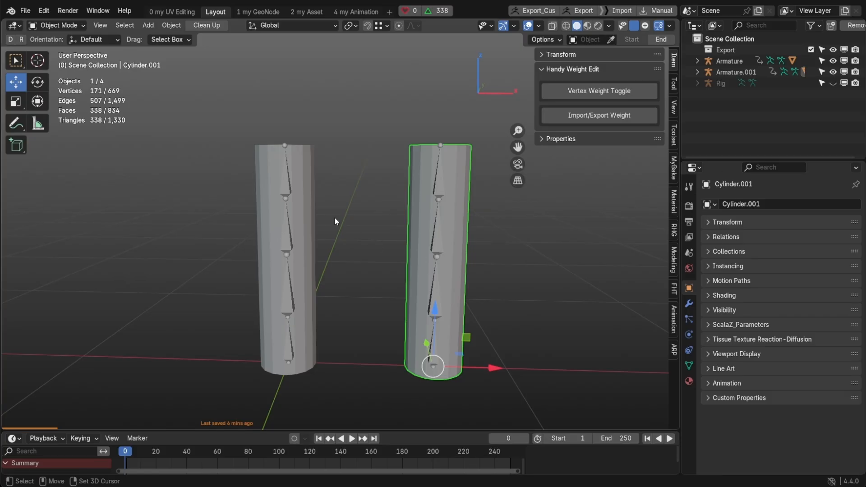
left_click(315, 231)
left_click(459, 229, "shift")
key("Tab")
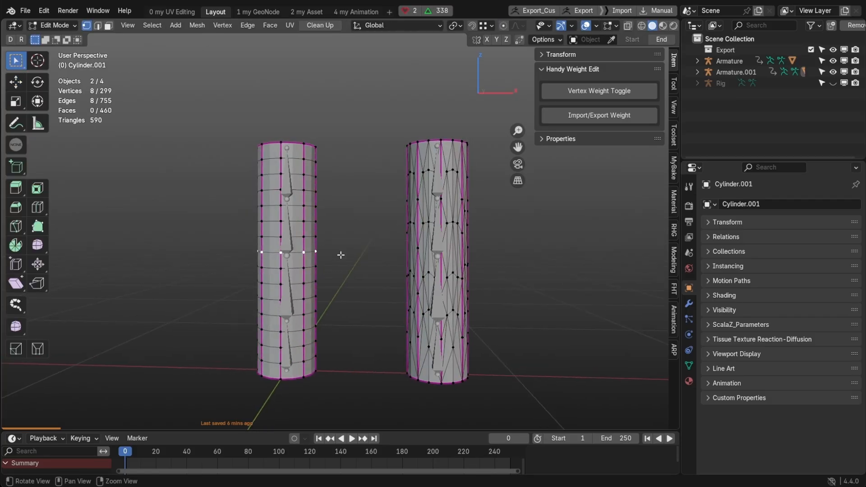
Step: Play the animation to compare how the two cylinder topologies bend, and return to frame 0
left_click_drag(379, 225, 493, 290)
left_click(383, 271)
mouse_move(323, 330)
middle_mouse_down()
mouse_move(296, 330)
mouse_move(331, 333)
middle_mouse_up()
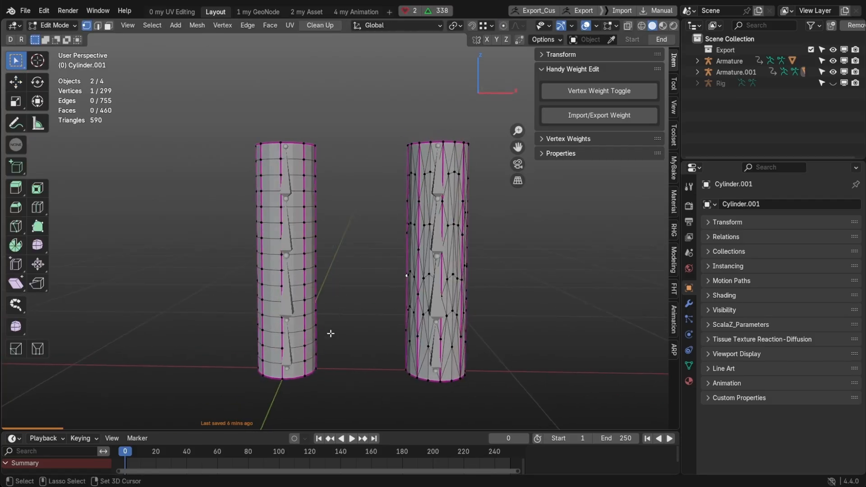
key("space")
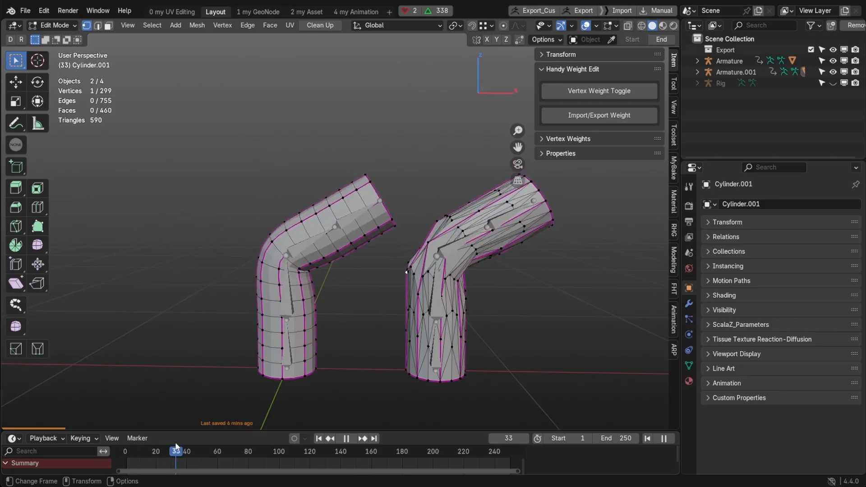
left_click_drag(161, 440, 124, 441)
Step: Return both cylinders to Object Mode and scrub the start of the animation
key("Tab")
middle_click_drag(307, 344, 329, 344)
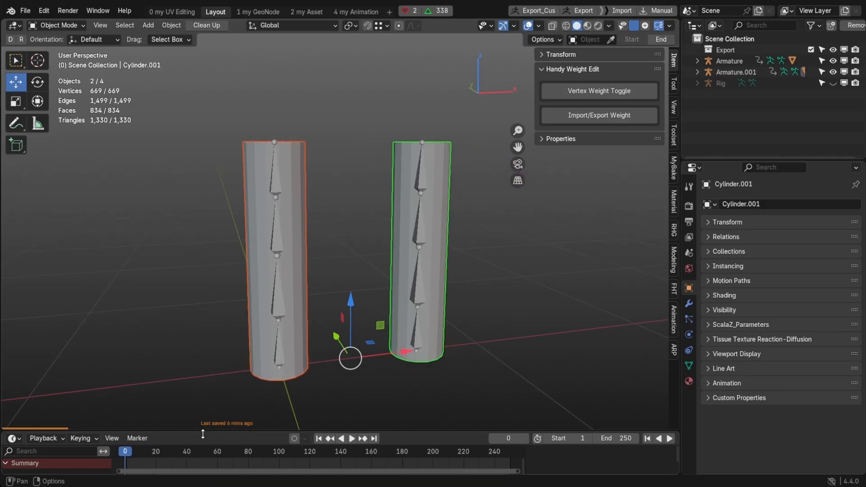
mouse_move(128, 450)
left_mouse_down()
mouse_move(188, 439)
mouse_move(124, 434)
left_mouse_up()
Step: Duplicate the outer cylinder together with its armature and place the copy beside it along the X axis
left_click(371, 244)
left_click_drag(367, 244, 345, 240, "alt")
left_click_drag(182, 198, 343, 368)
middle_click_drag(348, 367, 380, 335, "alt")
left_click_drag(378, 329, 264, 328, "shift")
left_click_drag(262, 311, 283, 307, "alt")
Step: In the duplicated armature's Edit Mode, move the middle joint sideways along X, off the cylinder's axis
left_click(225, 211)
scroll(225, 211, "up", 3)
key("Tab")
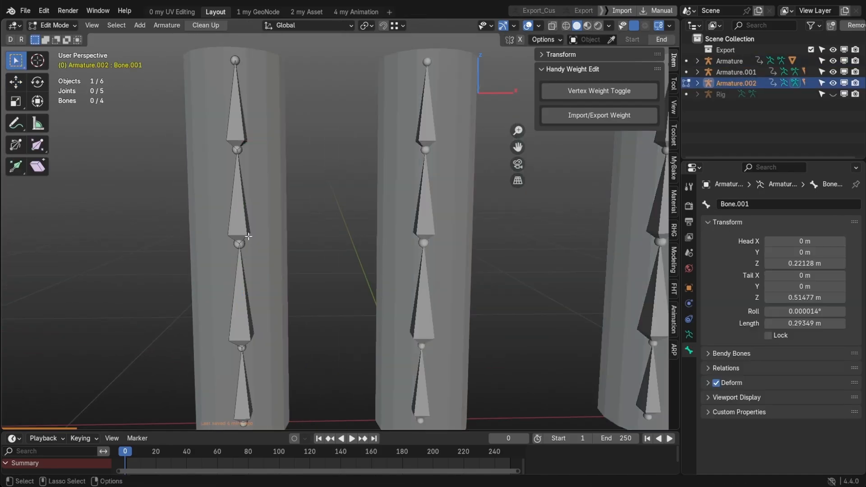
left_click(240, 242)
key("w")
left_click_drag(293, 243, 328, 243)
Step: Return the modified armature to Object Mode and scrub the animation to check how its cylinder deforms
key("ctrl+Tab")
scroll(332, 267, "down", 4)
key("ctrl+Tab")
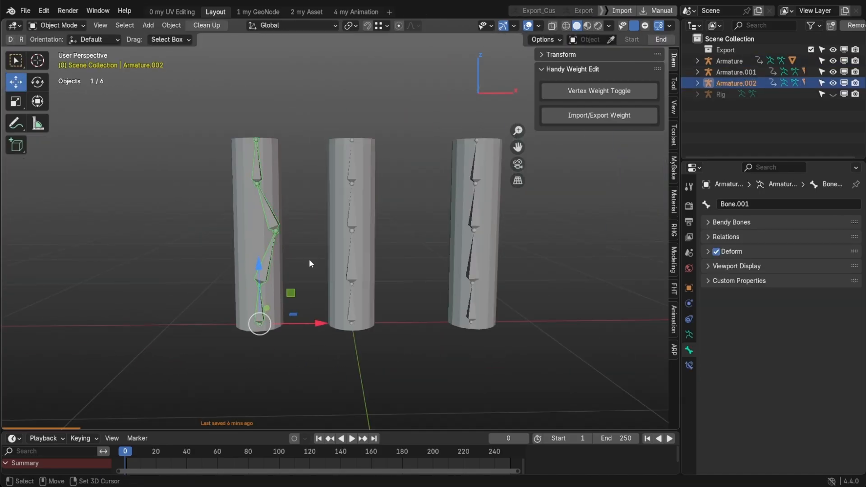
left_click(309, 260)
left_click_drag(128, 448, 186, 452)
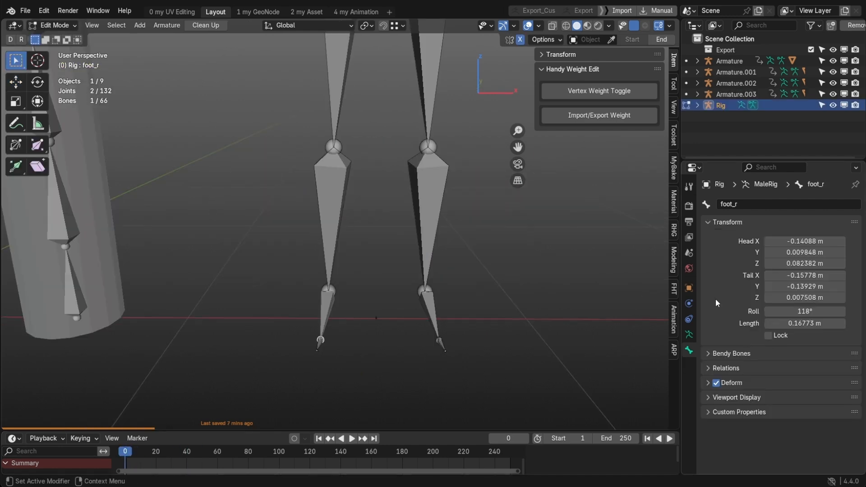
Step: Turn on Names in the Viewport Display settings of the Rig armature
left_click(689, 335)
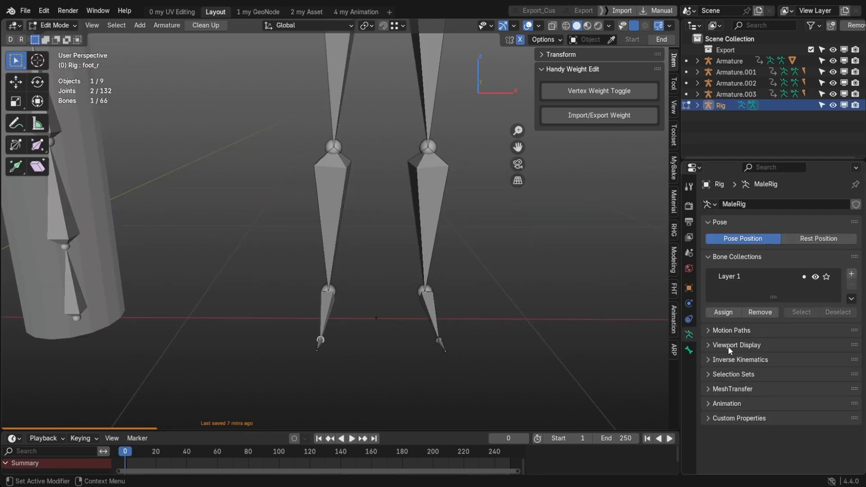
left_click(728, 346)
left_click(768, 375)
Step: Examine the names and joint placement of the rig's leg, spine and arm bones
scroll(454, 215, "up", 3)
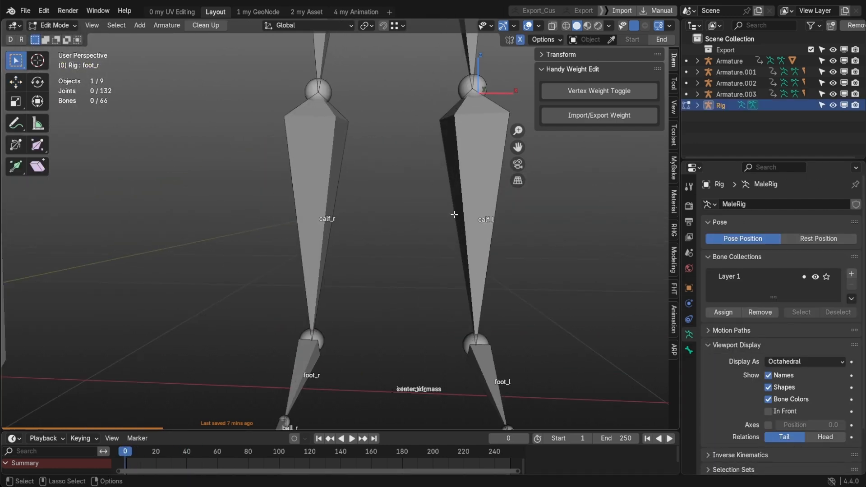
middle_click_drag(375, 194, 342, 384, "alt")
left_click_drag(251, 175, 335, 234)
scroll(359, 250, "down", 5)
middle_click_drag(359, 249, 334, 369, "alt")
scroll(343, 316, "up", 4)
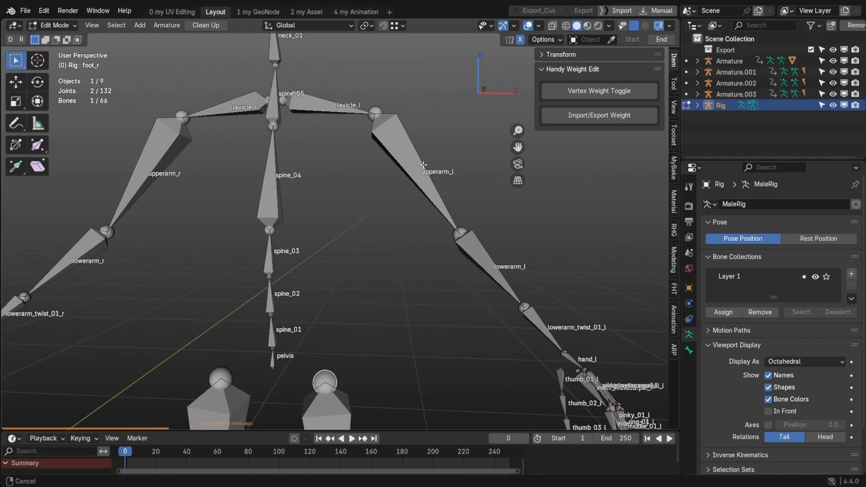
left_click_drag(361, 181, 374, 212, "alt")
left_click_drag(419, 150, 507, 181)
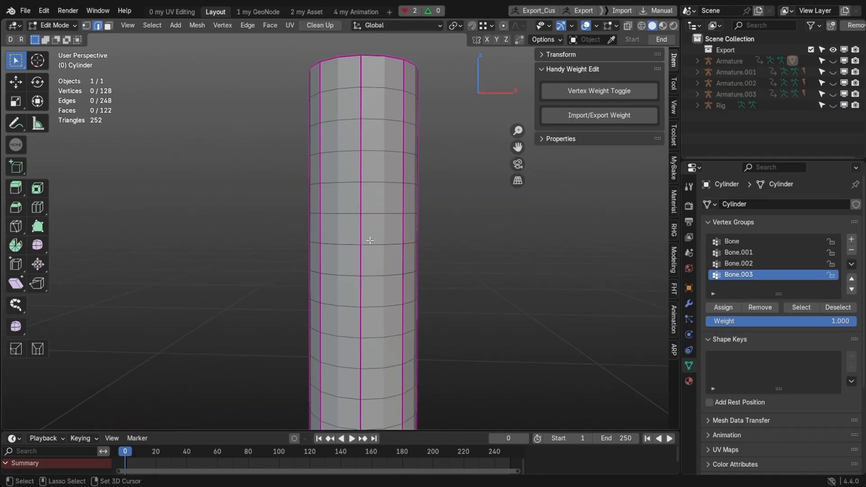
Step: Select a horizontal edge loop around the cylinder and switch to vertex selection
left_click(368, 242, "alt")
mouse_move(367, 243)
middle_mouse_down()
mouse_move(356, 258)
mouse_move(368, 249)
middle_mouse_up()
left_click(368, 250)
middle_click_drag(205, 99, 194, 47, "alt")
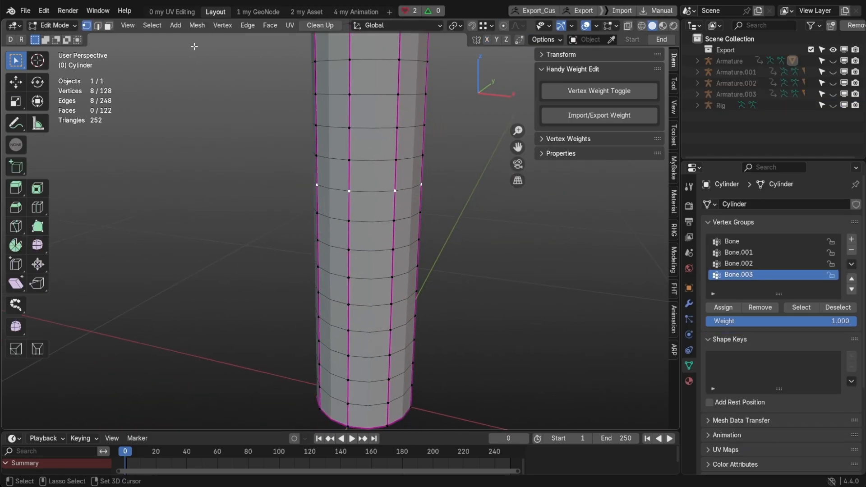
Step: Select two neighbouring vertices on the cylinder's horizontal ring and extend them to the full loop with Select Loops
left_click(395, 191, "shift")
left_click(152, 25)
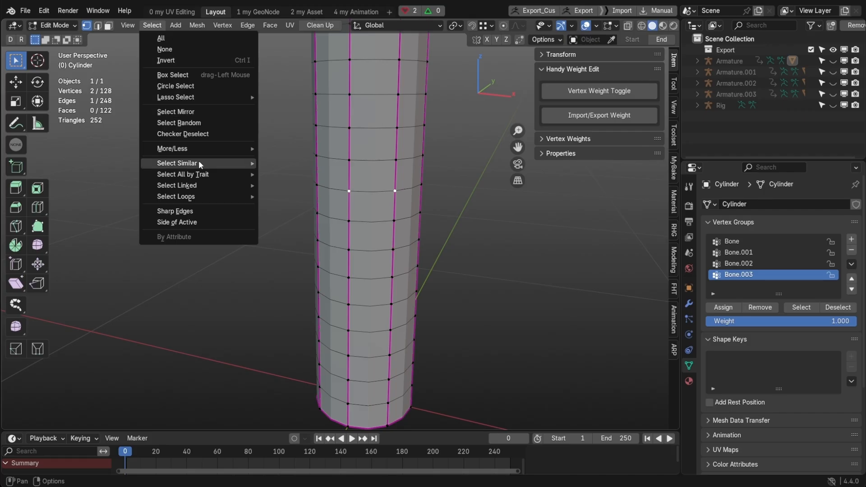
mouse_move(198, 197)
left_click(318, 207)
Step: Grow the loop selection on the cylinder by two steps with Select More
left_click(152, 25)
mouse_move(199, 148)
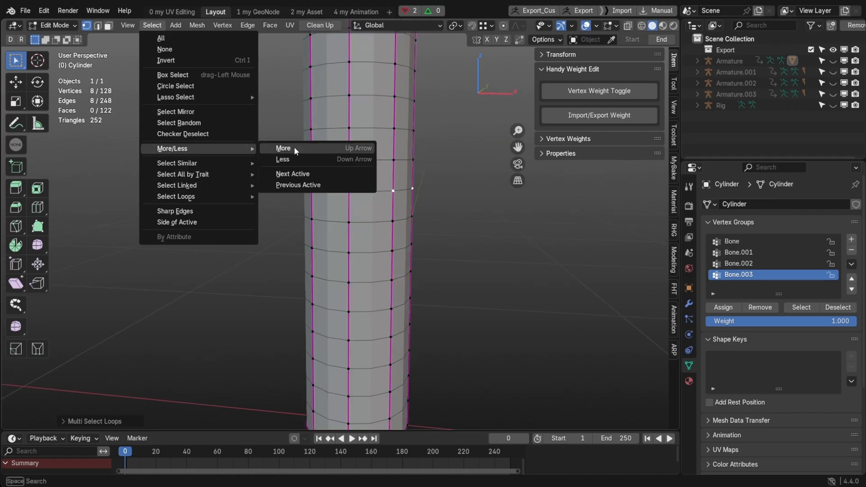
left_click(294, 147)
key("ctrl+KP_Add")
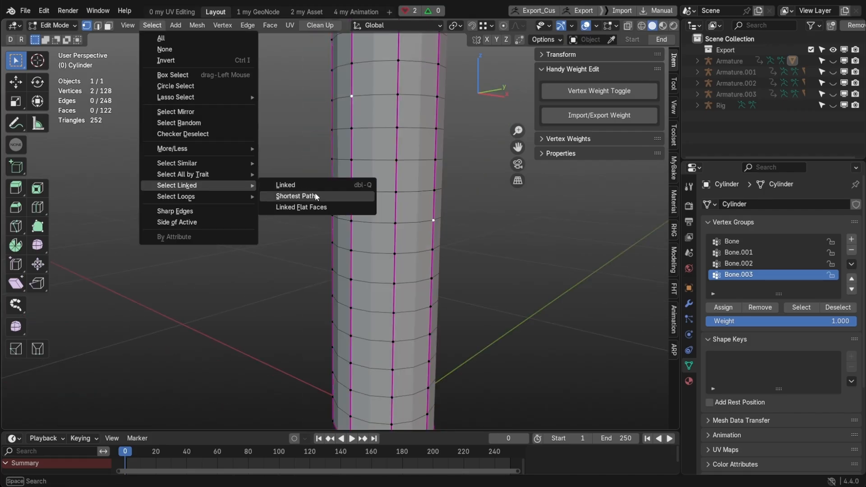
Step: Select the shortest path between the two chosen cylinder vertices and open its operation settings
left_click(311, 195)
key("F9")
left_click(460, 244)
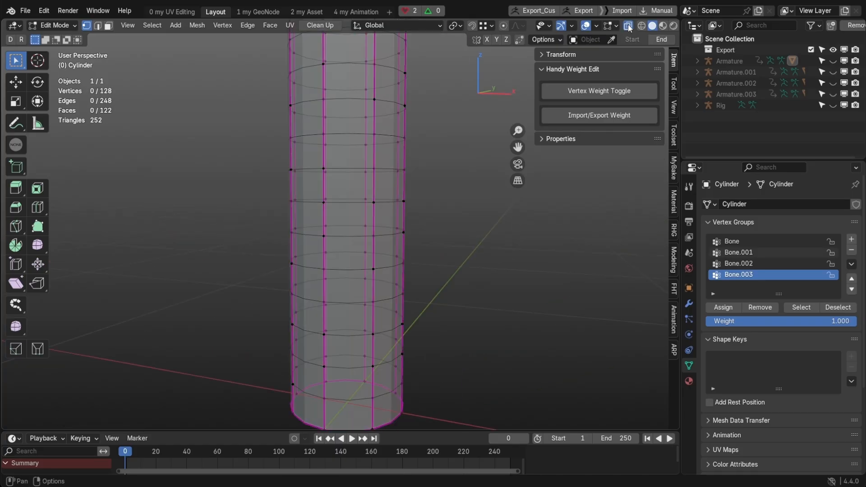
Step: Box-select a band of vertices through the front and back of the cylinder in X-ray display
left_click(15, 60)
left_click(71, 131)
left_click_drag(411, 140, 398, 199)
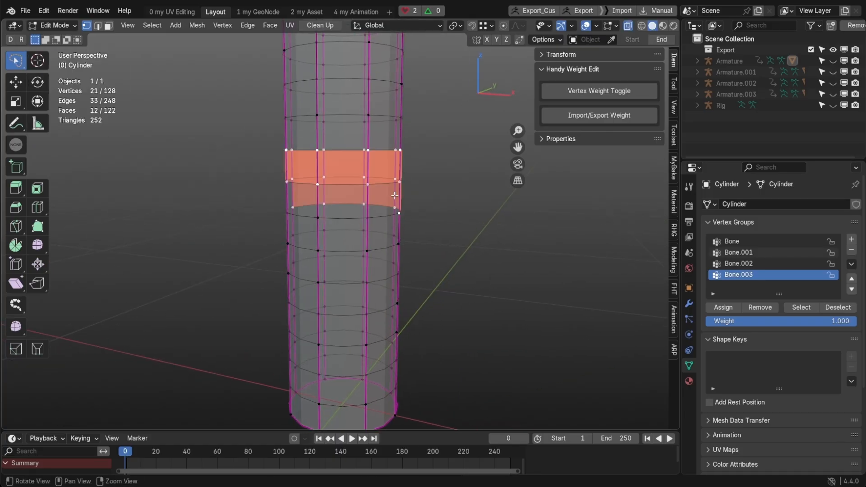
middle_click_drag(398, 199, 351, 178)
Step: Select a rectangular patch of faces, two columns wide and six rows tall, on the cylinder's side and hide it
mouse_move(351, 178)
left_mouse_down()
mouse_move(249, 190)
mouse_move(419, 183)
left_mouse_up()
middle_click_drag(419, 182, 309, 194)
mouse_move(310, 193)
left_mouse_down()
mouse_move(473, 194)
mouse_move(312, 198)
left_mouse_up()
left_click(197, 25)
mouse_move(228, 271)
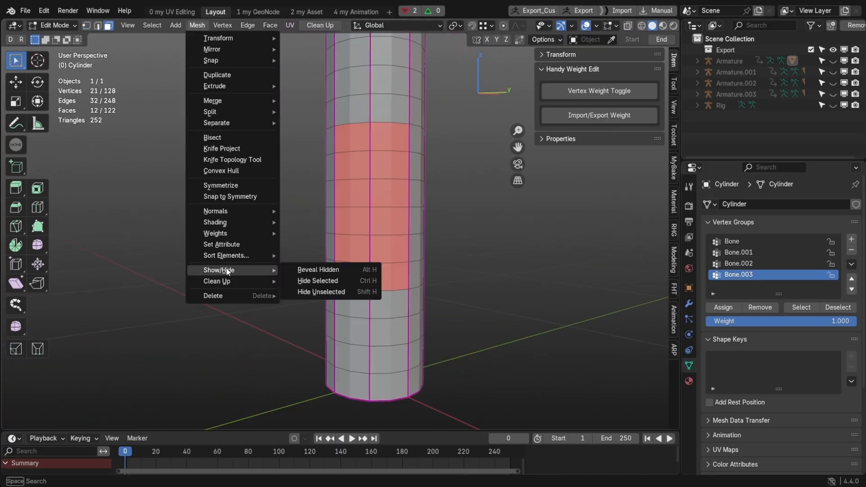
left_click(295, 280)
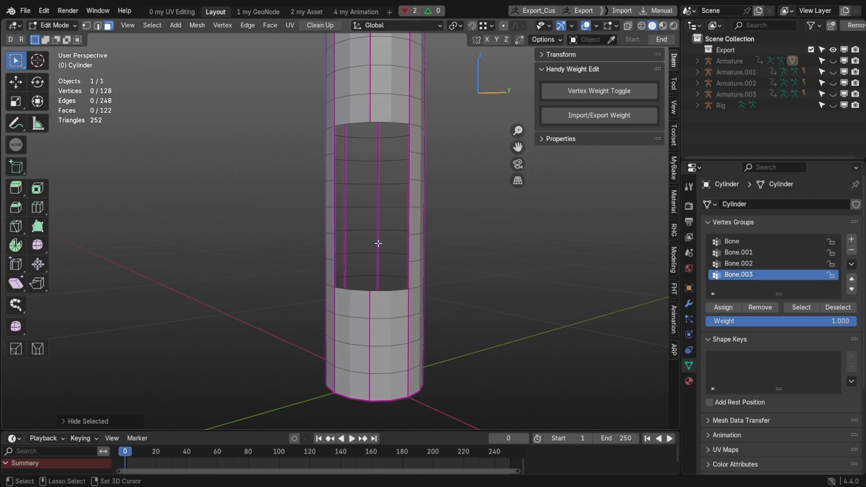
middle_click_drag(295, 280, 404, 199)
Step: Reveal the hidden cylinder faces, hide the patch once more, and reveal it again
key("alt+h")
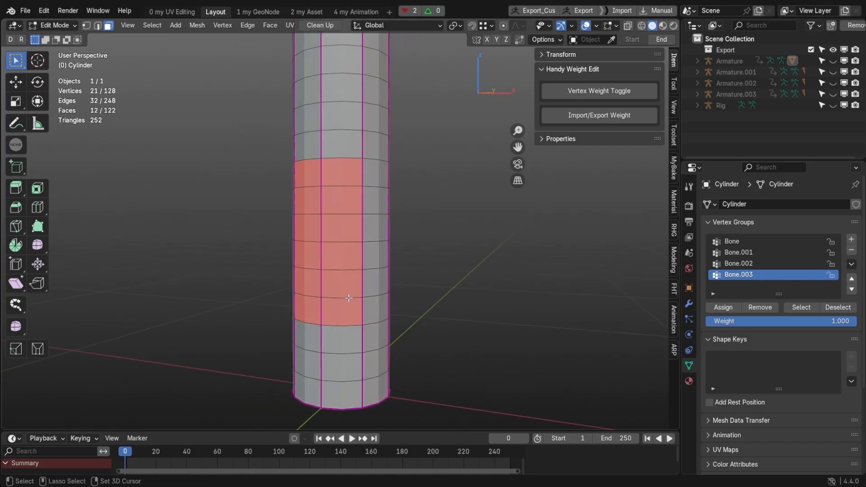
key("h")
key("alt+h")
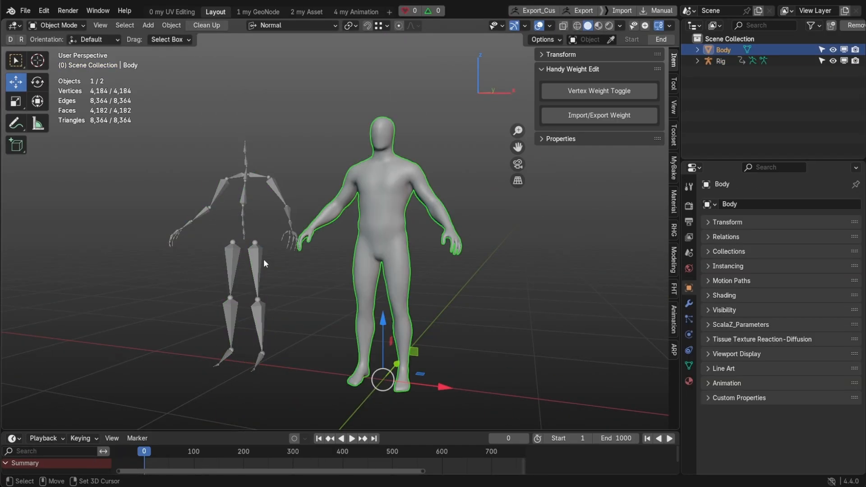
Step: Select the Rig armature standing beside the body and frame it in the viewport
left_click(264, 258)
key("KP_Decimal")
key("w")
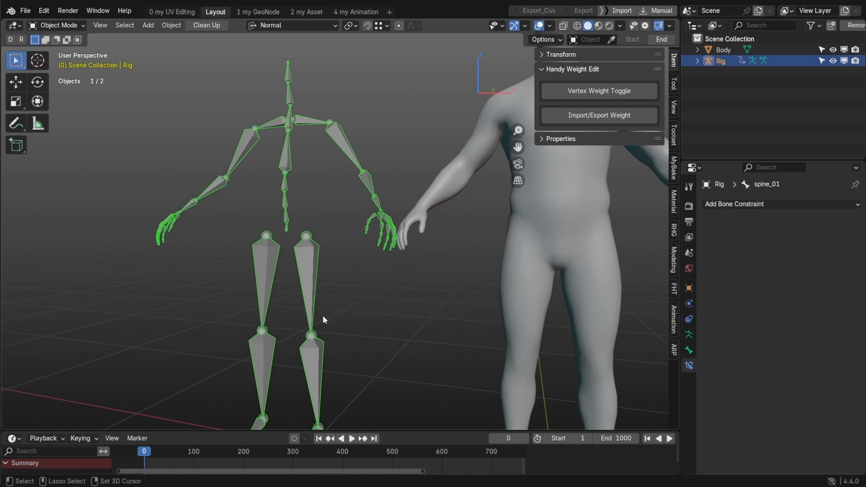
left_click_drag(158, 454, 182, 464)
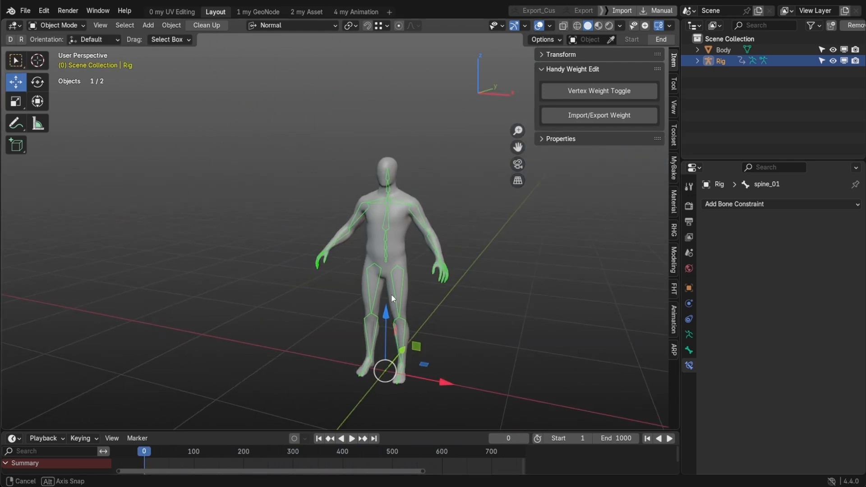
Step: Select the Body mesh and the Rig, and parent the body to the armature
middle_click_drag(391, 293, 415, 263)
scroll(415, 263, "up", 4)
left_click(399, 294)
left_click(378, 383, "shift")
middle_click_drag(378, 384, 387, 309)
key("ctrl+p")
left_click(332, 306)
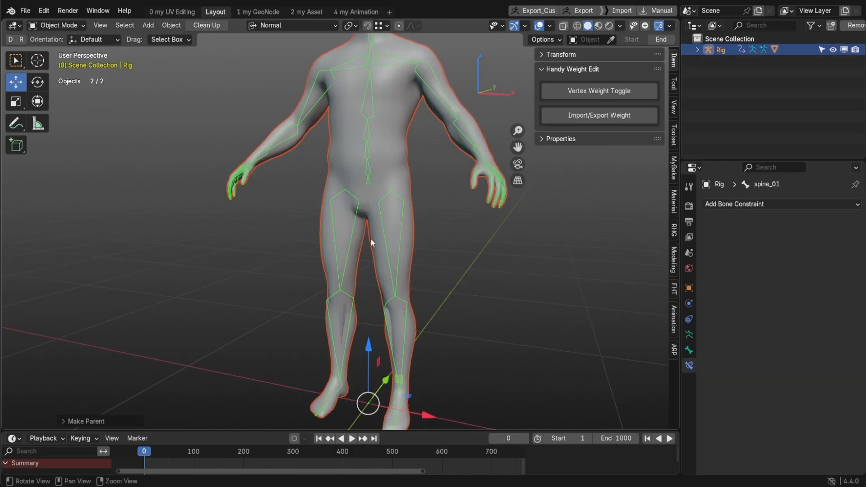
middle_click_drag(370, 237, 372, 280)
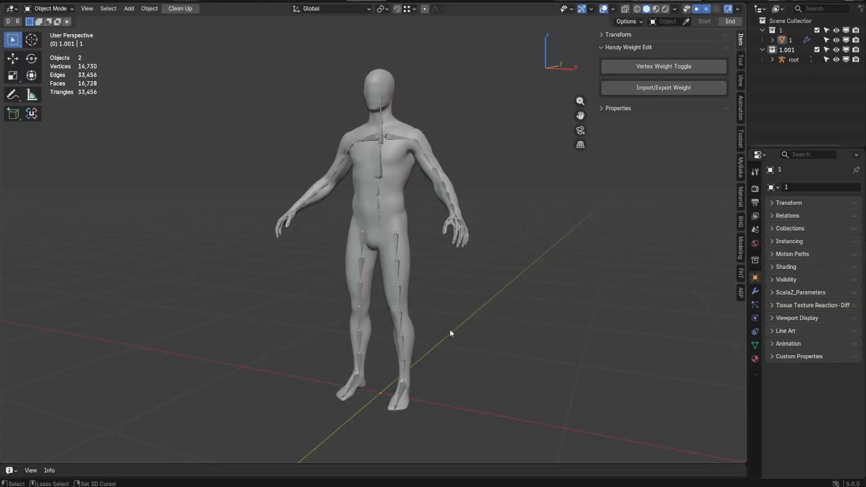
Step: Enter Edit Mode on the character's body mesh and turn on Vertex Weight Toggle
left_click(386, 197)
key("Tab")
key("Tab")
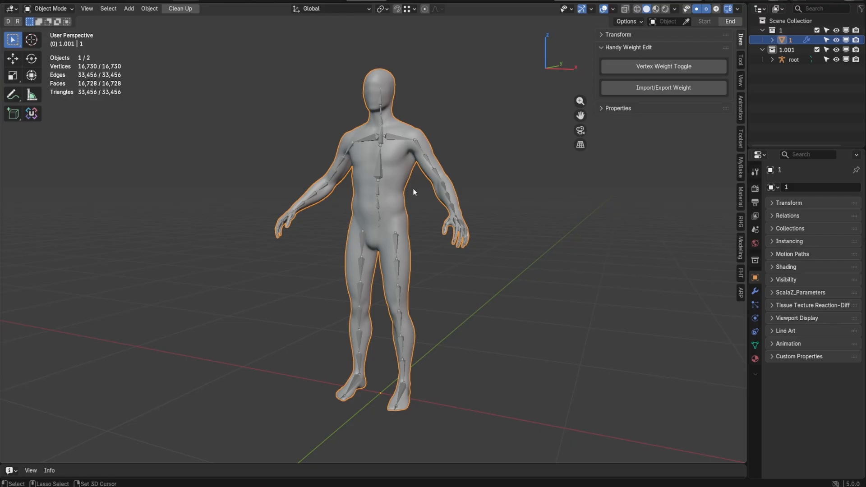
key("Tab")
scroll(384, 170, "up", 4)
left_click(603, 69)
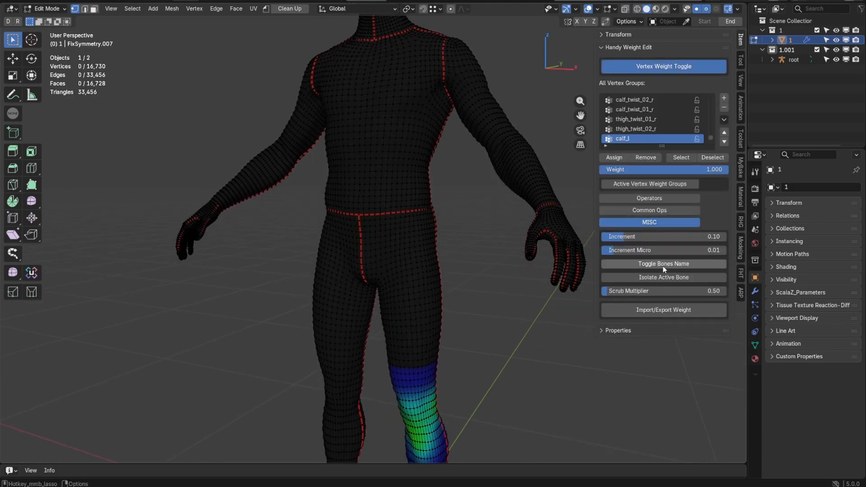
Step: Turn on Toggle Bones Name and Isolate Active Bone for the weight display
left_click(663, 266)
left_click(662, 278)
middle_click_drag(450, 309, 450, 91, "shift")
Step: Switch the active bone between several bones of both legs, ending on thigh_twist_02_l
right_click(416, 123, "alt")
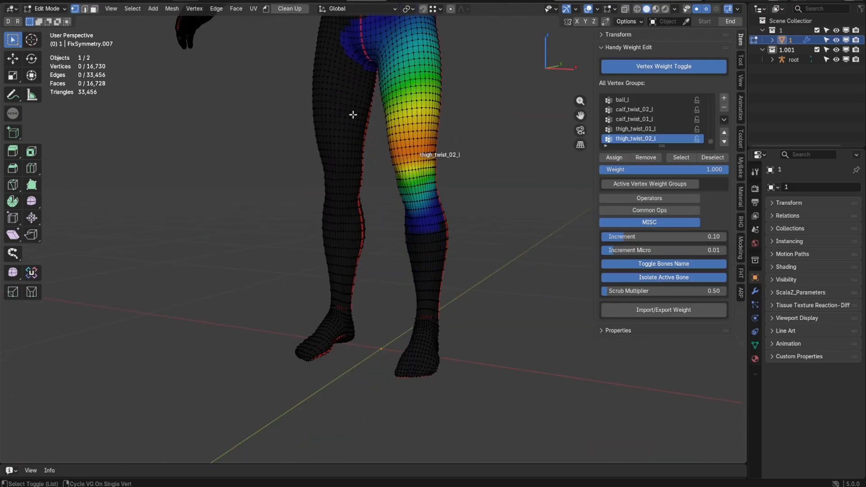
right_click(349, 131, "alt")
right_click(424, 219, "alt")
right_click(413, 136, "alt")
right_click(350, 126, "alt")
right_click(415, 144, "alt")
Step: Bring up the add-on preferences and enable Use Custom Line to Represent Active Bone
key("alt+Tab")
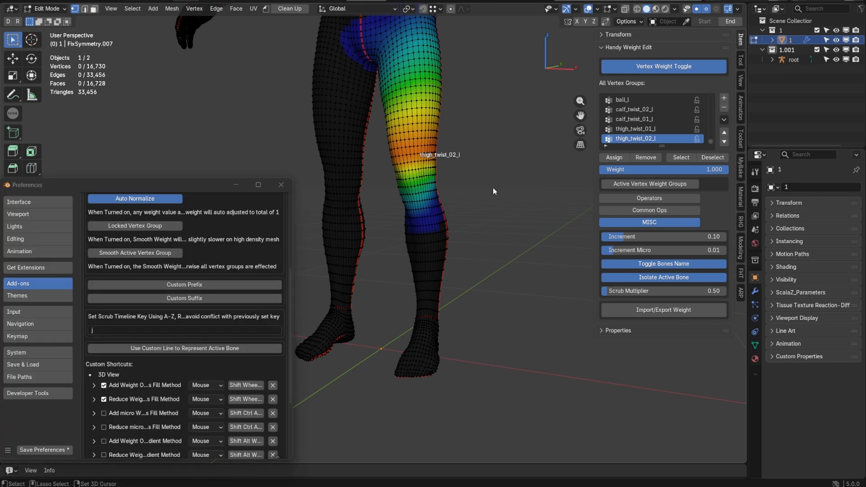
left_click(163, 348)
scroll(176, 349, "down", 4)
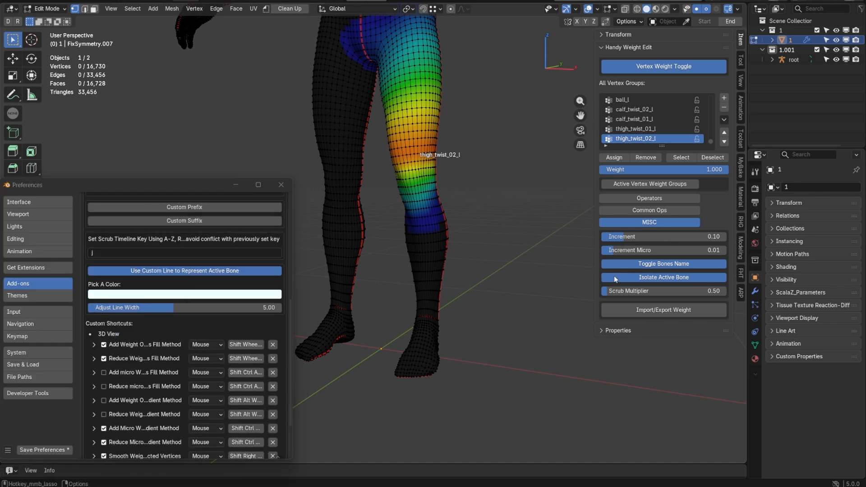
scroll(453, 179, "up", 2)
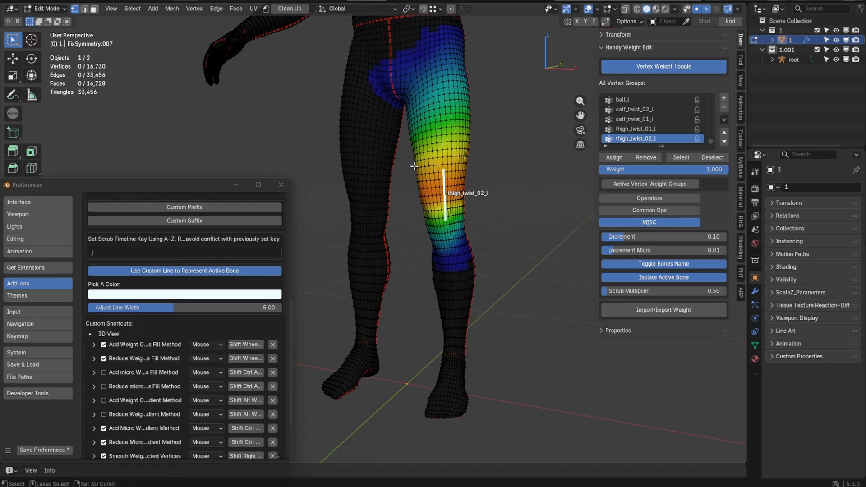
Step: Switch the active bone through the thighs and calves of both legs, ending on thigh_twist_02_r
left_click(380, 140, "alt+shift")
left_click(436, 134, "alt+shift")
left_click(376, 187, "alt+shift")
left_click(442, 192, "alt+shift")
left_click(452, 280, "alt+shift")
left_click(372, 280, "alt+shift")
left_click(382, 214, "alt+shift")
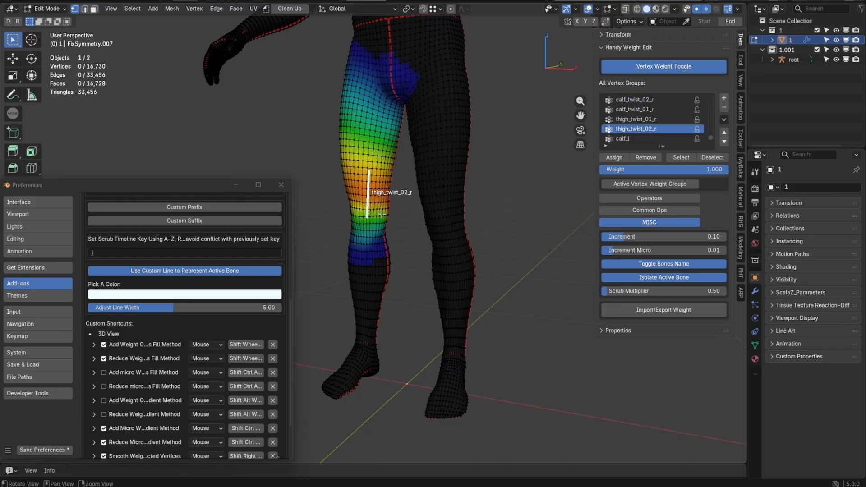
Step: Switch the active bone between the upper and lower thigh twist bones of both legs, ending on thigh_twist_01_r
right_click(378, 135, "ctrl+alt")
right_click(378, 192, "ctrl+alt")
right_click(442, 194, "ctrl+alt")
right_click(438, 135, "ctrl+alt")
right_click(378, 135, "ctrl+alt")
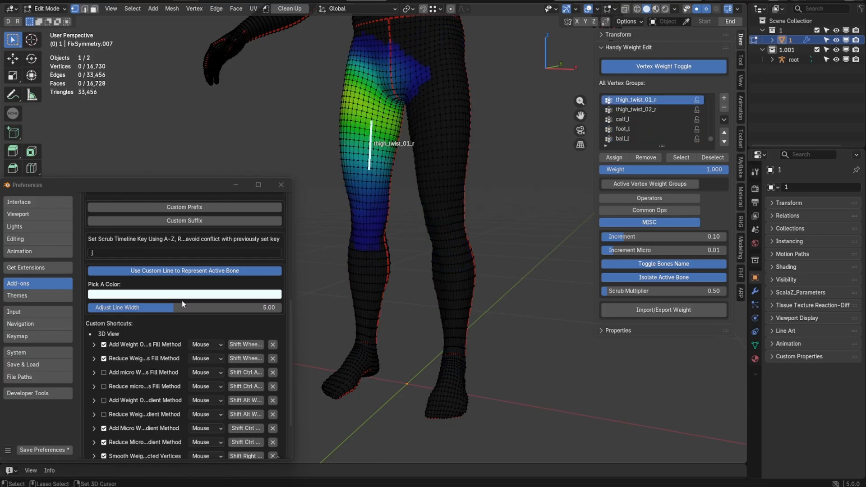
Step: Set the active bone line's width to 5.45 and its color to pale yellow
left_click_drag(182, 304, 200, 304)
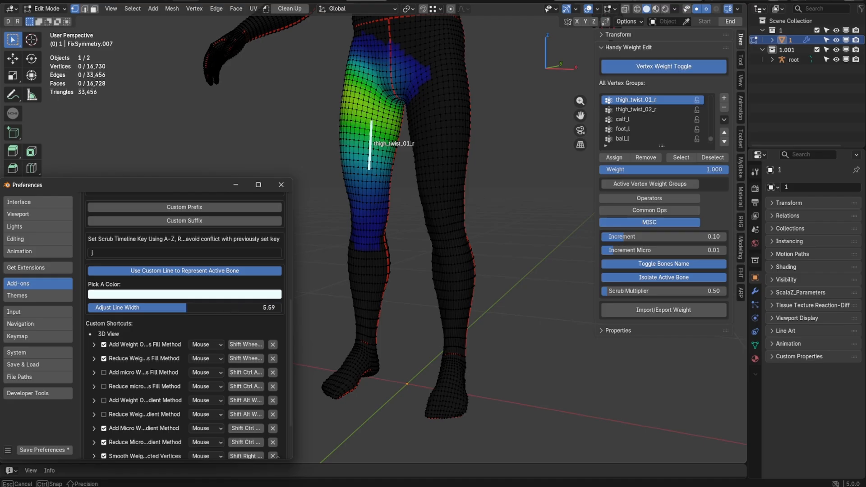
left_click(183, 294)
left_click_drag(137, 312, 126, 331)
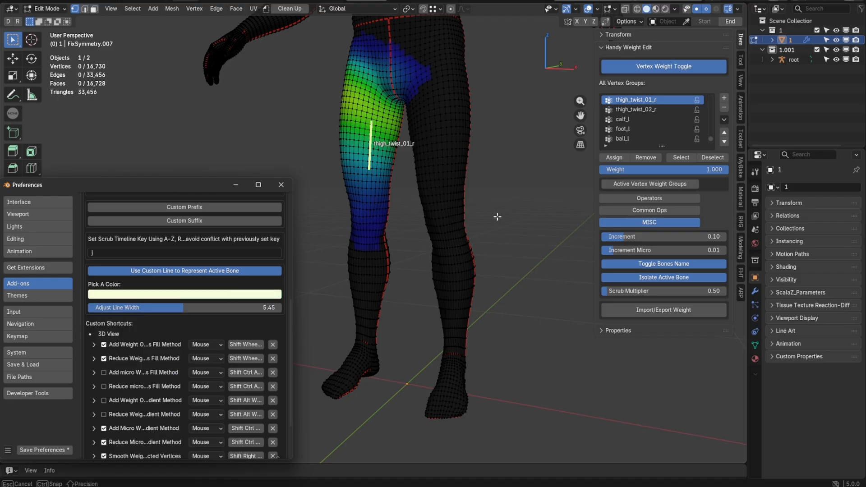
Step: Switch the active bone through the index, middle and ring finger bones of the left hand, ending on ring_03_l
middle_click_drag(496, 217, 452, 178)
right_click(452, 177, "alt+shift")
right_click(448, 192, "alt+shift")
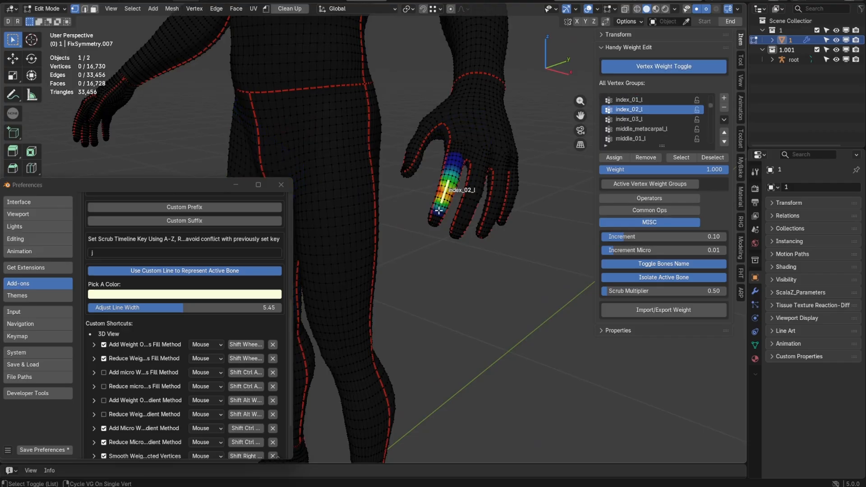
right_click(471, 181, "alt+shift")
right_click(467, 200, "alt+shift")
right_click(460, 221, "alt+shift")
right_click(497, 209, "alt+shift")
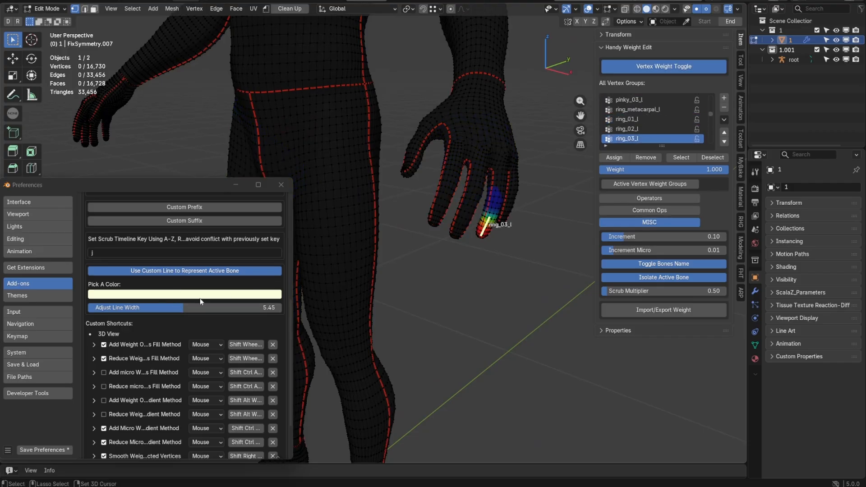
Step: Toggle the bone name and Isolate Active Bone display options
left_click_drag(673, 268, 672, 276)
left_click(668, 277)
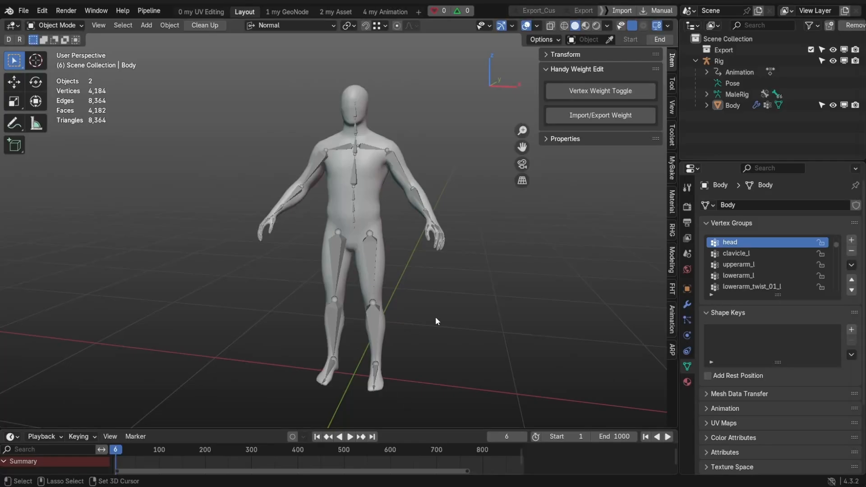
Step: Open the Body mesh in Edit Mode with Vertex Weight Toggle on to display the head group's weights
left_click(373, 208)
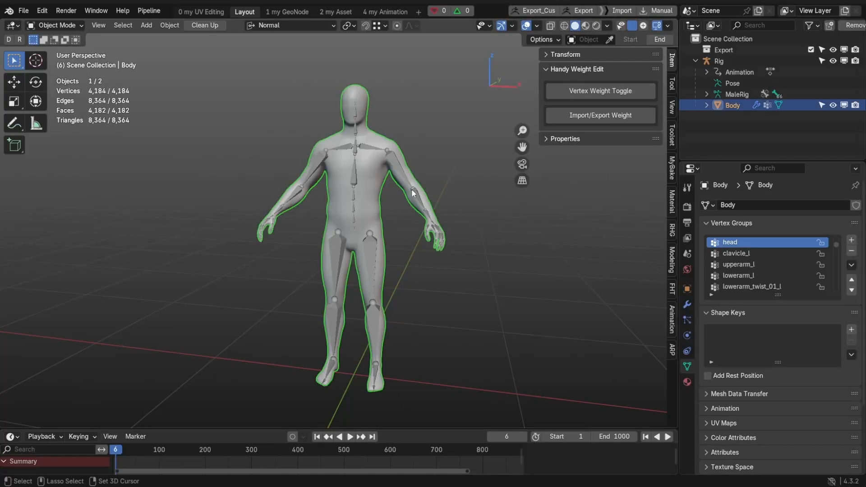
scroll(380, 185, "up", 2)
key("Tab")
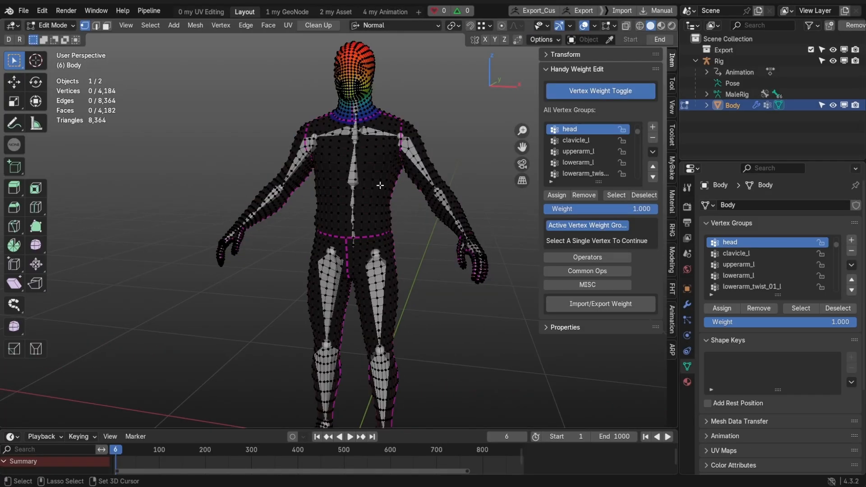
left_click_drag(380, 205, 369, 182, "alt")
middle_click_drag(359, 104, 366, 177, "alt")
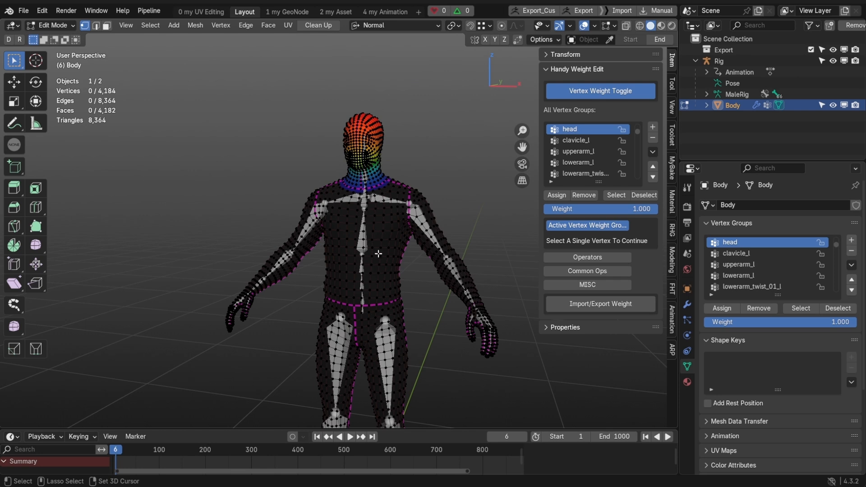
middle_click_drag(379, 254, 364, 178, "alt")
Step: Expand the Common Ops section to show the full list of weight operators
left_click(586, 272)
scroll(573, 252, "down", 6)
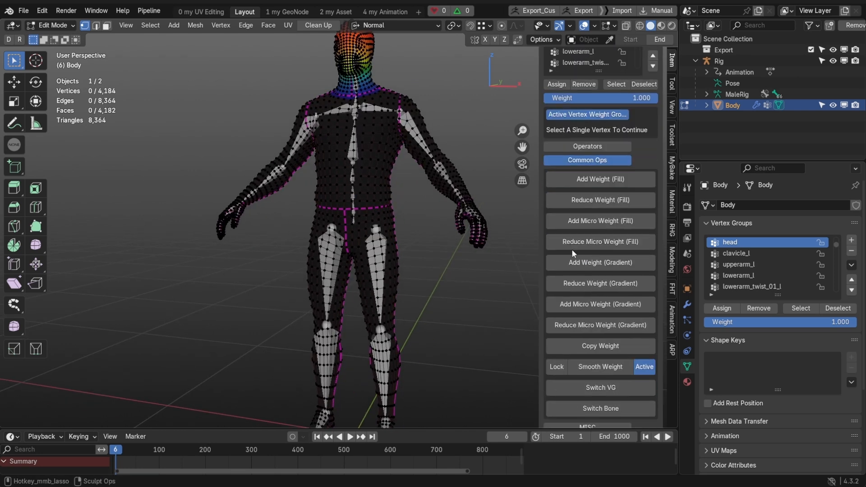
scroll(572, 249, "down", 1)
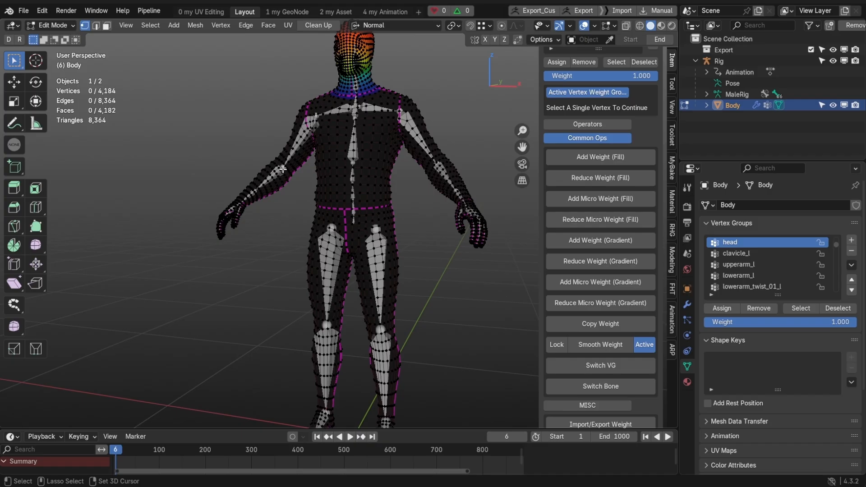
Step: Box-select a patch of vertices on the face and lower its head weight with Reduce Weight (Fill)
scroll(332, 141, "up", 3)
middle_click_drag(331, 142, 300, 230, "alt")
scroll(330, 117, "up", 6)
middle_click_drag(330, 118, 345, 205, "alt")
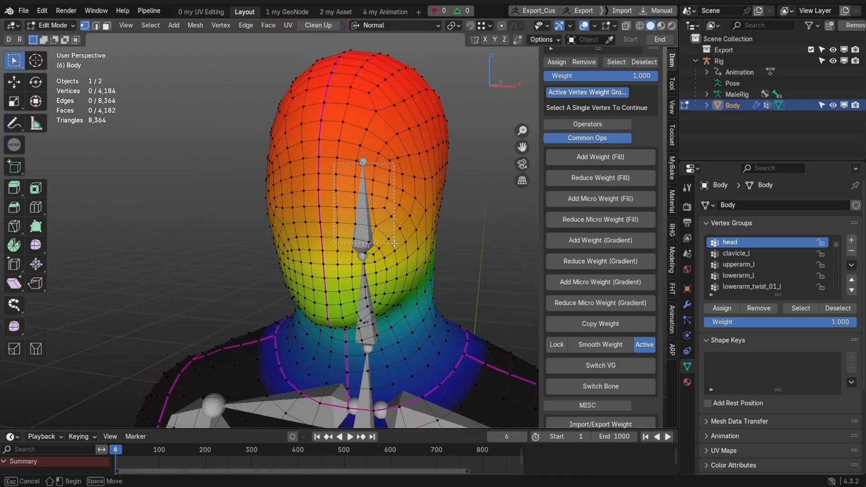
left_click_drag(395, 244, 394, 243)
left_click(591, 177)
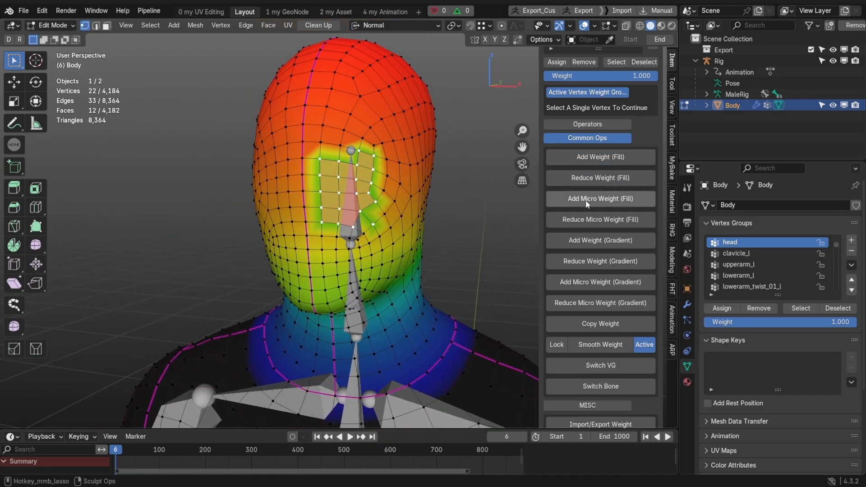
Step: Apply Add Weight (Gradient) and Reduce Weight (Gradient) to the face patch, and raise it with Add Weight (Fill)
left_click(579, 243)
left_click(578, 245)
left_click(581, 263)
left_click(582, 263)
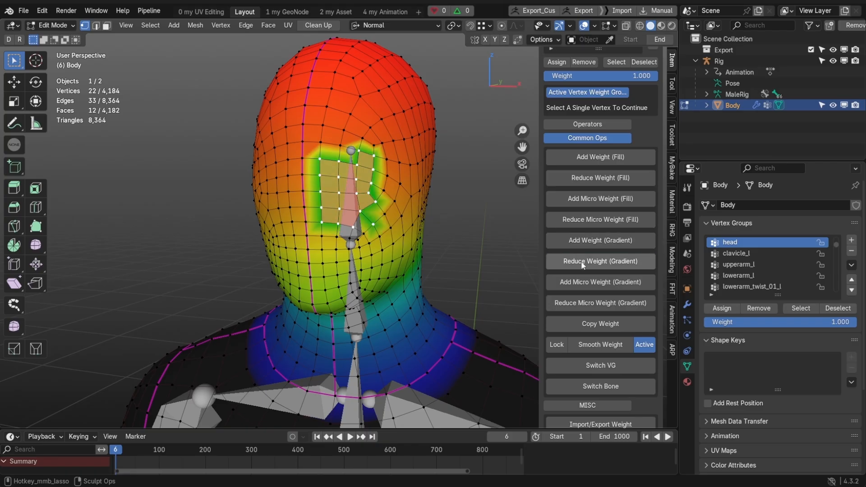
left_click(592, 159)
left_click(591, 159)
Step: Box-select a patch on the other side of the face and apply Add Weight (Gradient) and Reduce Weight (Gradient) twice each
left_click_drag(325, 167, 368, 158, "alt")
scroll(271, 136, "up", 2)
middle_click_drag(234, 118, 297, 135, "alt")
left_click_drag(270, 102, 347, 251)
left_click(595, 242)
left_click(596, 243)
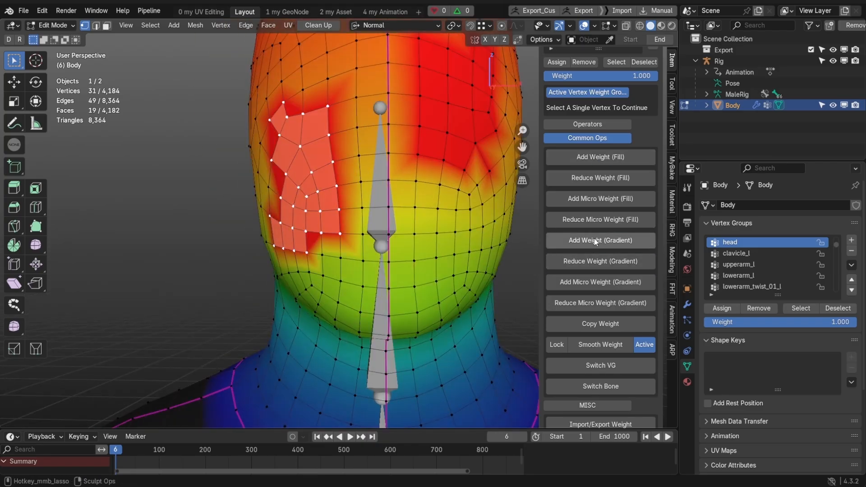
left_click(592, 262)
left_click(592, 262)
Step: Box-select the upper part of that face patch and apply Add Micro Weight (Gradient) three times
middle_click_drag(309, 87, 330, 129, "alt")
left_click_drag(272, 94, 359, 196)
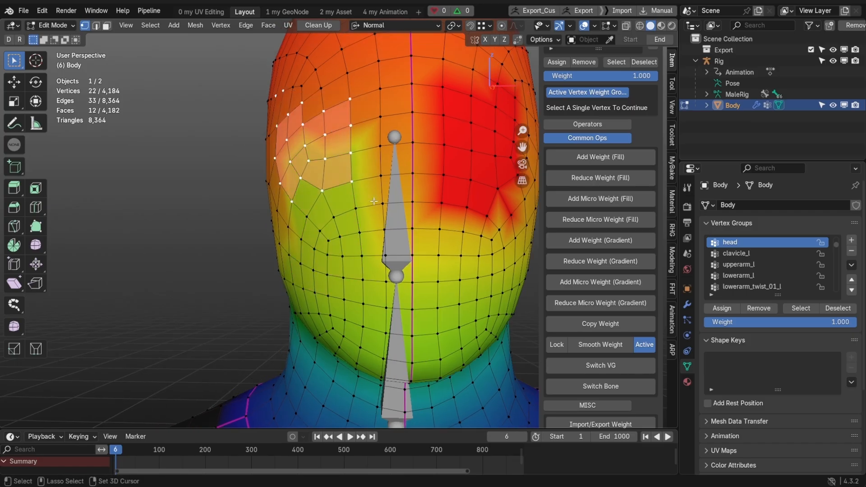
left_click(590, 287)
left_click(590, 287)
left_click(590, 287)
Step: Clear the selection and box-select the red-weighted vertex patch on the opposite side of the face
left_click(155, 174)
left_click_drag(419, 158, 373, 160, "alt")
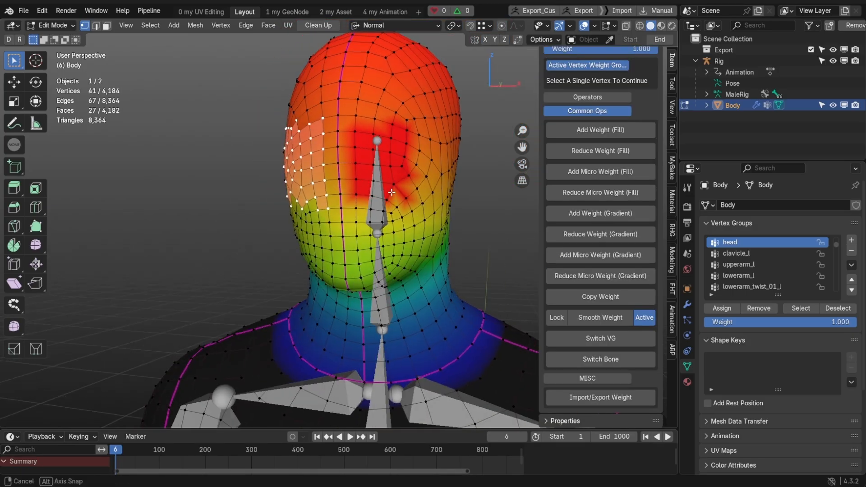
left_click_drag(333, 109, 432, 222)
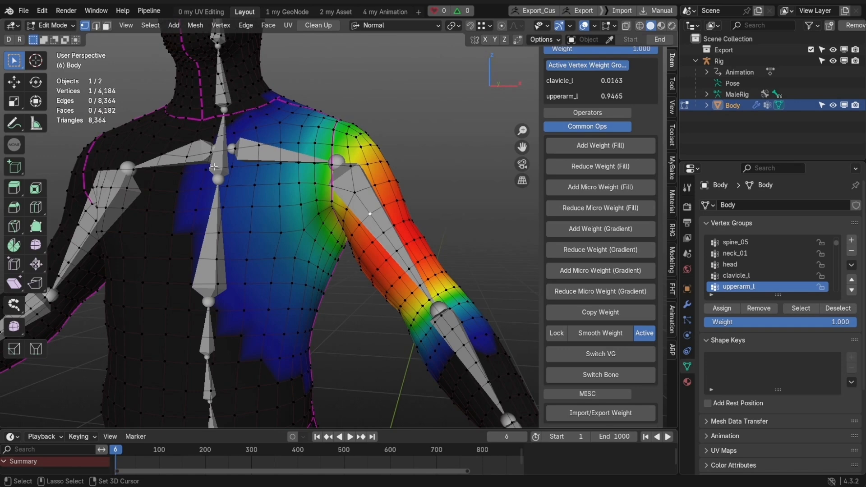
Step: Select a single vertex on the upper chest beside the spine and bring the Switch Bone operator into reach
left_click(213, 167)
scroll(592, 375, "down", 3)
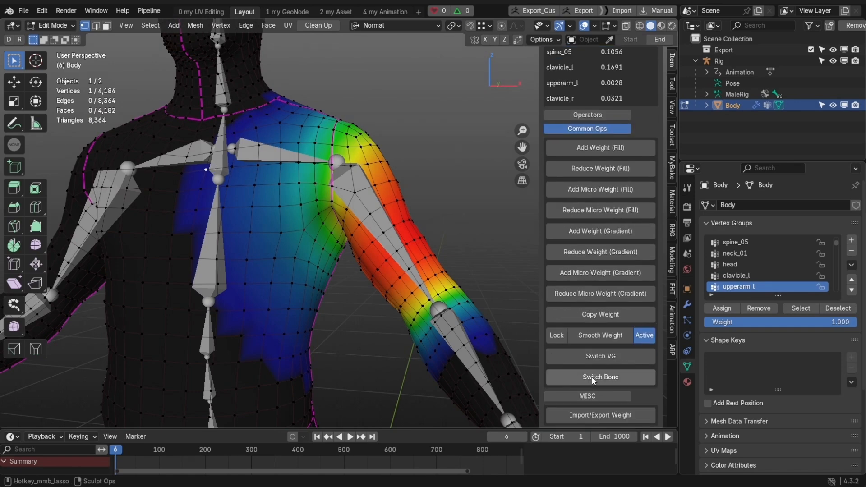
Step: Switch the active bone among the head, neck and shoulder bones directly on the rig, finishing with the head bone
left_click(596, 356)
left_click(596, 357)
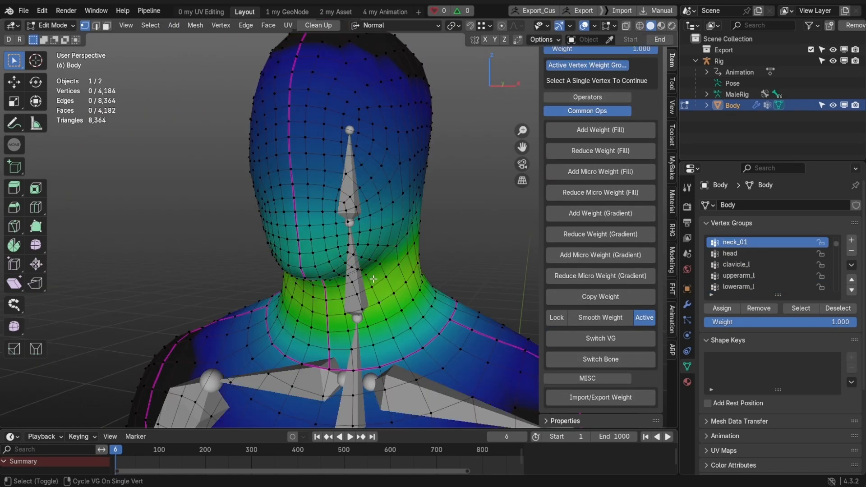
middle_click_drag(406, 212, 366, 251)
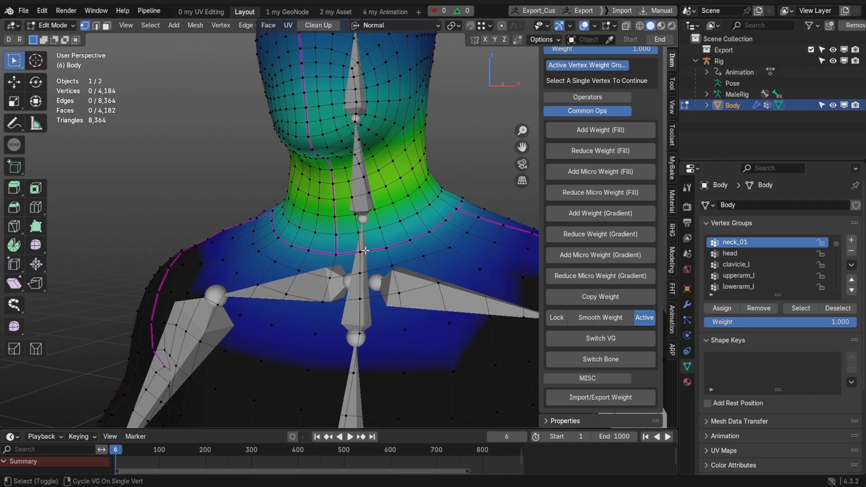
right_click(346, 90)
right_click(361, 172)
scroll(363, 180, "down", 3)
middle_click_drag(519, 289, 372, 263, "shift")
right_click(373, 263)
middle_click_drag(459, 395, 420, 287, "shift")
right_click(420, 287)
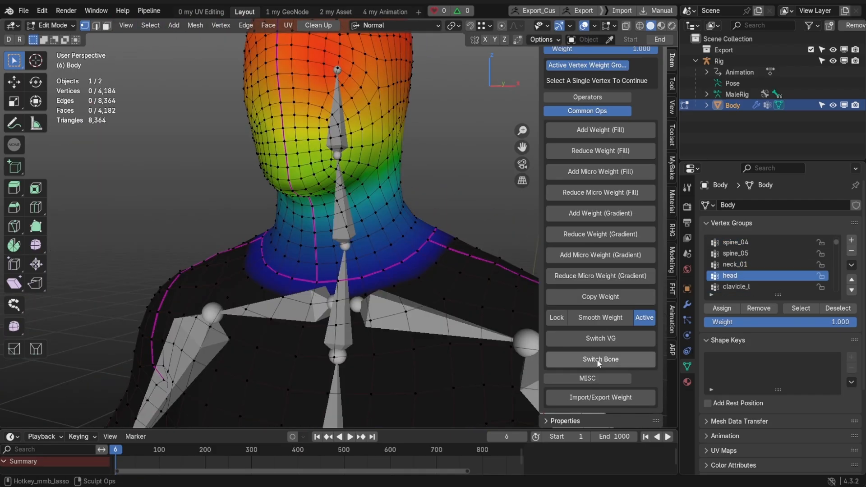
Step: Turn on bone names and active-bone isolation in the MISC settings, and switch the active bone to neck_01
left_click(587, 378)
scroll(587, 331, "down", 3)
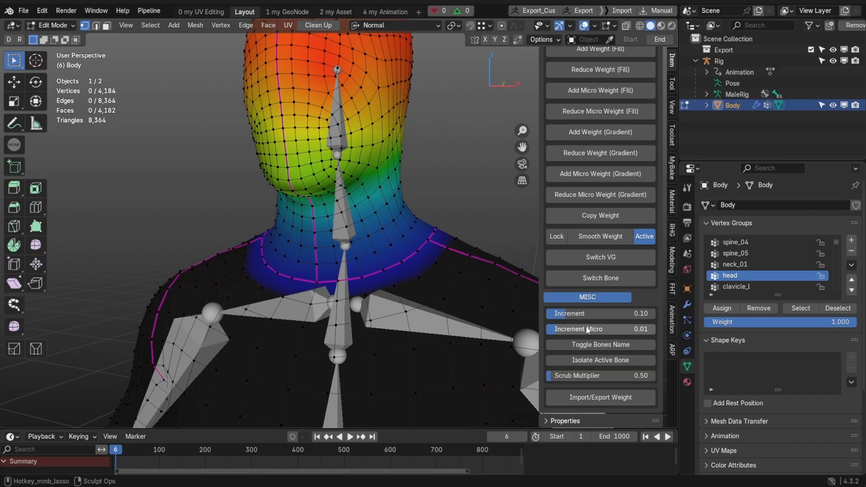
left_click(600, 360)
middle_click_drag(340, 191, 354, 241, "alt")
right_click(372, 280, "shift")
right_click(343, 169, "shift")
right_click(391, 319, "shift")
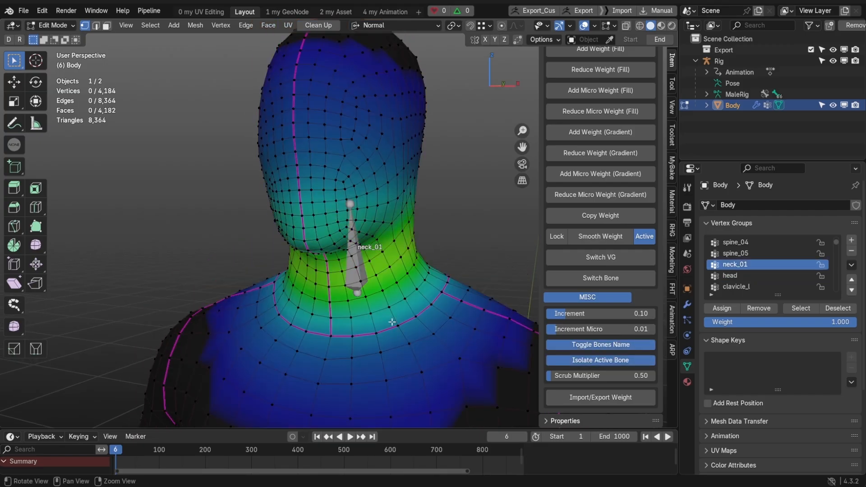
Step: Select a single vertex at the base of the neck, cycle through its vertex groups to clavicle_r, and clear the selection
middle_click_drag(392, 322, 379, 194, "alt")
right_click(352, 203, "shift")
left_click(310, 209)
right_click(356, 220, "shift")
right_click(356, 221, "shift")
right_click(356, 221, "shift")
right_click(357, 222, "shift")
right_click(356, 222, "shift")
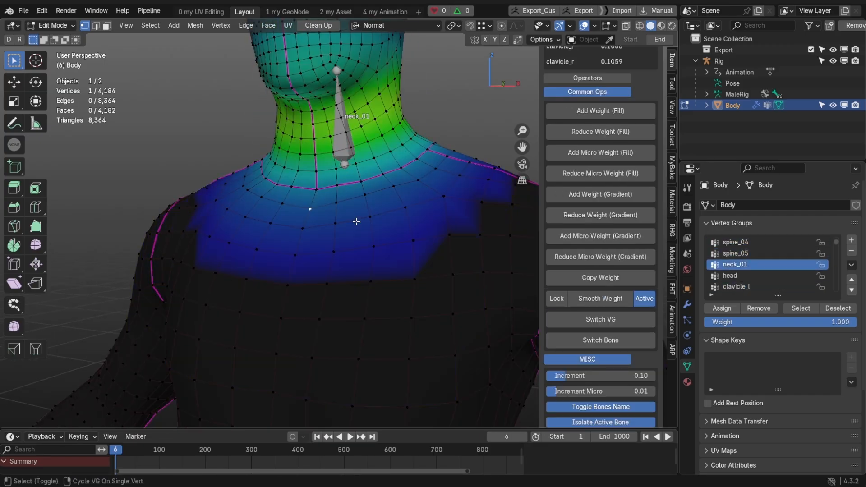
right_click(356, 221, "shift")
middle_click_drag(307, 210, 230, 164, "alt")
scroll(230, 164, "down", 3)
right_click(373, 226, "shift")
key("alt+a")
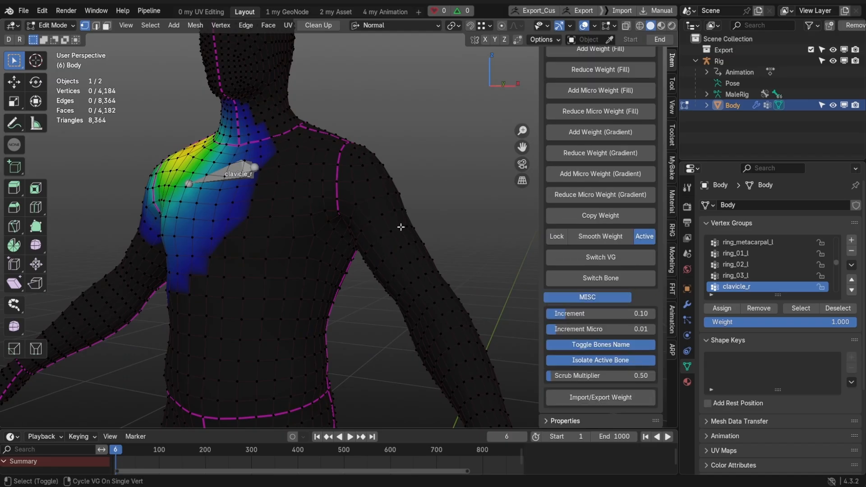
Step: Switch the active bone down the left arm through lowerarm_l to thumb_03_l, and return to the head bone
right_click(401, 226, "shift")
middle_click_drag(459, 360, 449, 196, "alt")
right_click(450, 198, "shift")
right_click(389, 105, "shift")
right_click(455, 212, "shift")
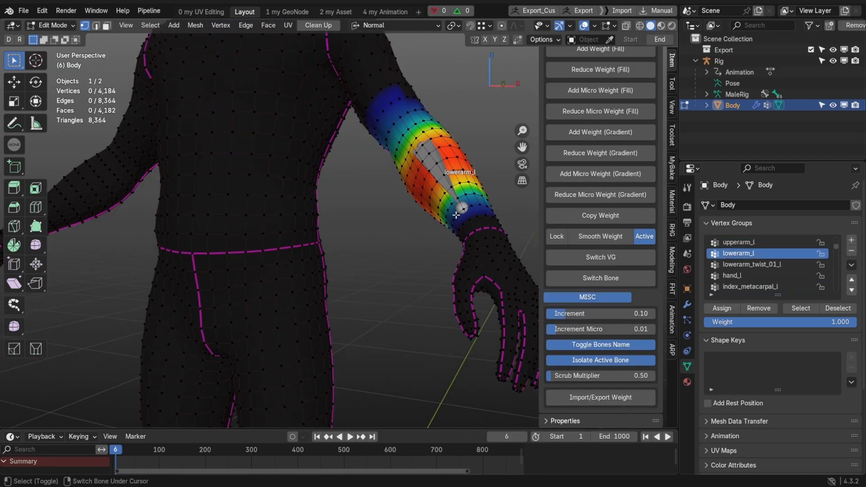
right_click(470, 264, "shift")
middle_click_drag(356, 139, 397, 285, "alt")
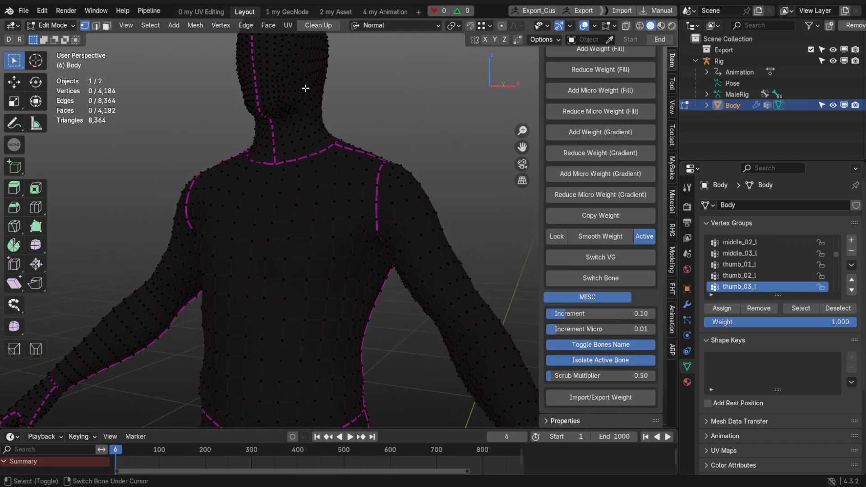
right_click(304, 87, "shift")
middle_click_drag(302, 85, 330, 162, "alt")
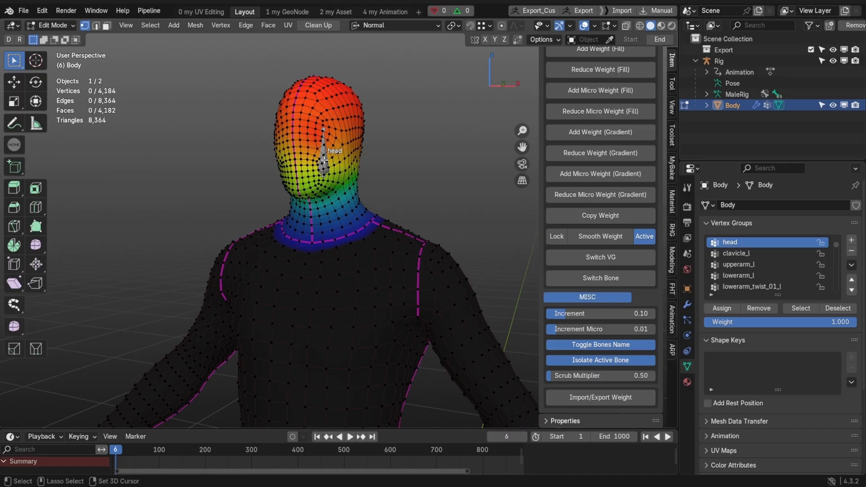
Step: Turn off bone names and active-bone isolation, and scrub the animation forward to demonstrate the Scrub Multiplier
left_click(601, 345)
left_click(600, 360)
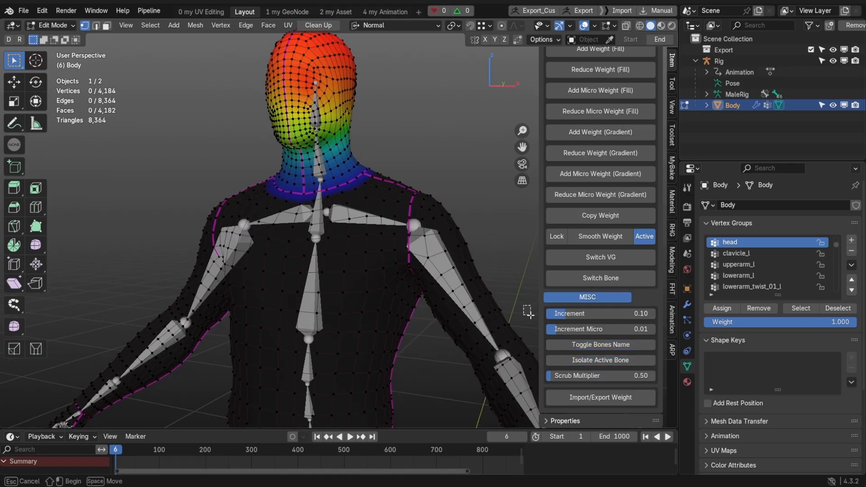
left_click_drag(660, 340, 660, 339)
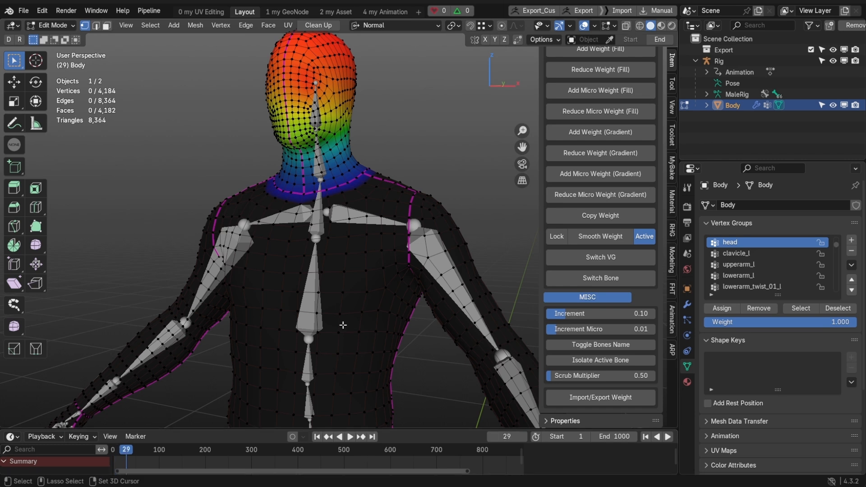
scroll(442, 311, "down", 3)
mouse_move(274, 302)
middle_mouse_down()
mouse_move(351, 302)
mouse_move(294, 302)
mouse_move(306, 302)
middle_mouse_up()
left_click_drag(529, 369, 623, 388)
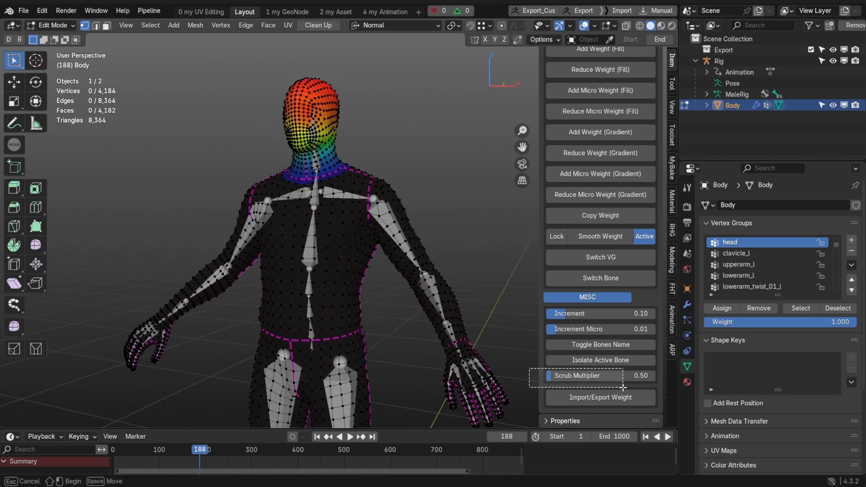
Step: Show the Import/Export Weight settings and confirm Z:\Temp\ as the storage folder
left_click(586, 397)
scroll(586, 360, "down", 3)
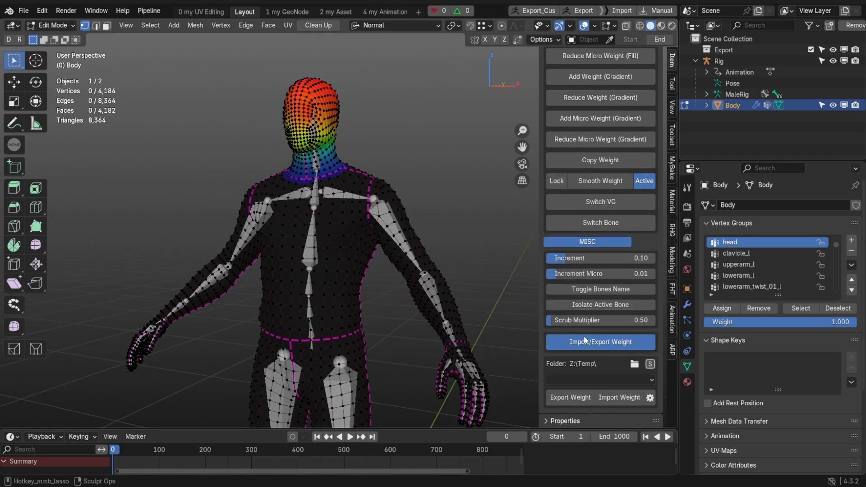
left_click(633, 362)
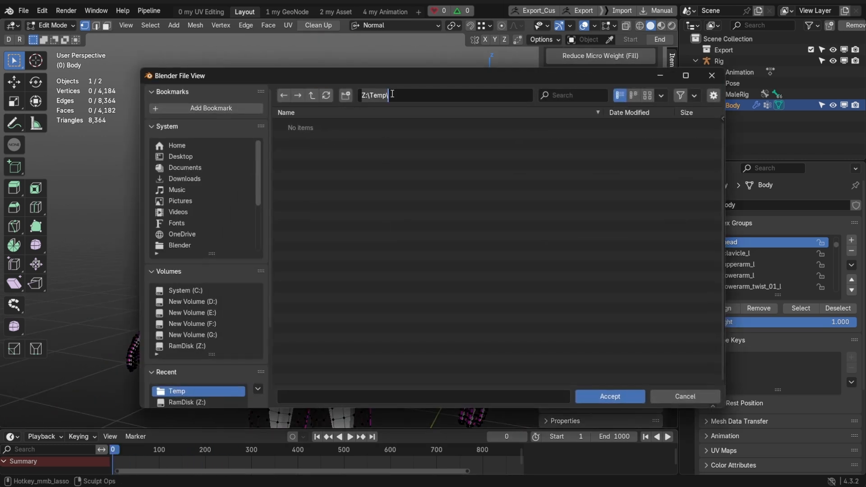
key("Return")
Step: Box-select a patch on the front of the face, increase its head weight evenly, and clear the selection
middle_click_drag(362, 206, 374, 246, "shift")
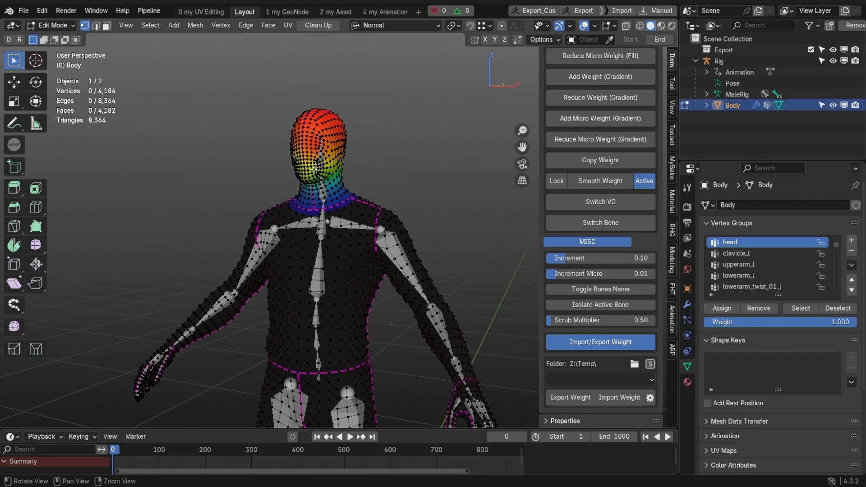
scroll(325, 153, "up", 5)
left_click_drag(243, 127, 364, 216)
scroll(361, 201, "up", 3, "ctrl+alt")
key("alt+a")
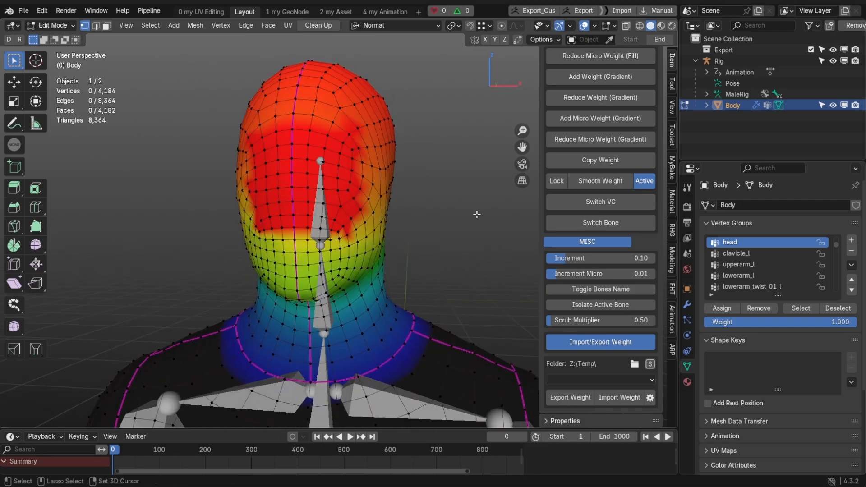
middle_click_drag(256, 186, 359, 187)
Step: Export the body's weights to the folder and choose Body.blend as the weight file
left_click(582, 398)
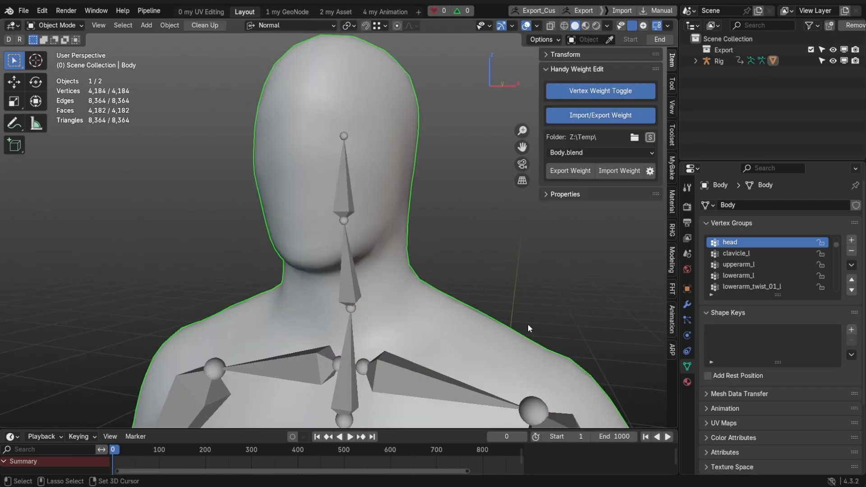
middle_click_drag(421, 199, 456, 201)
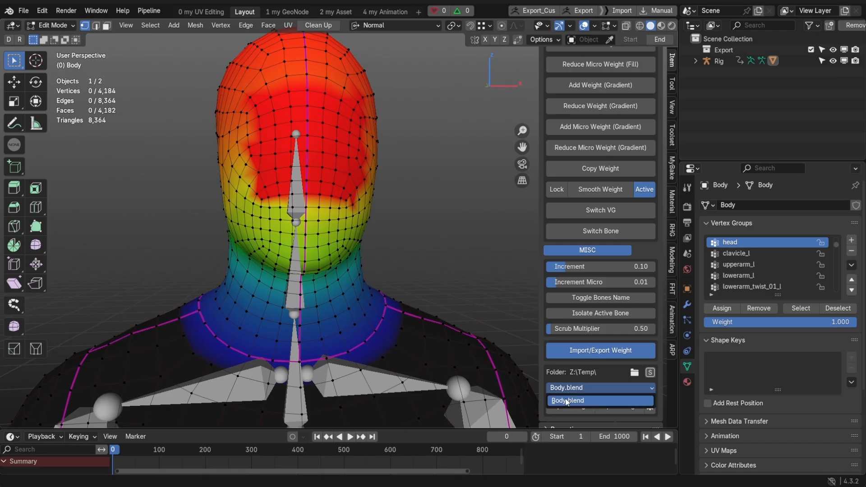
left_click(567, 400)
Step: Rename the mesh object as Body1 and put it back into Edit Mode
key("Return")
middle_click_drag(275, 181, 312, 178)
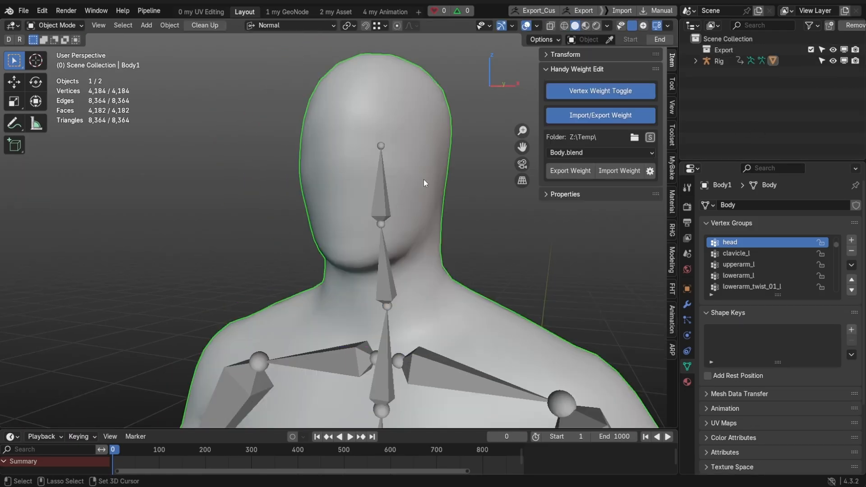
key("Tab")
scroll(596, 356, "down", 5)
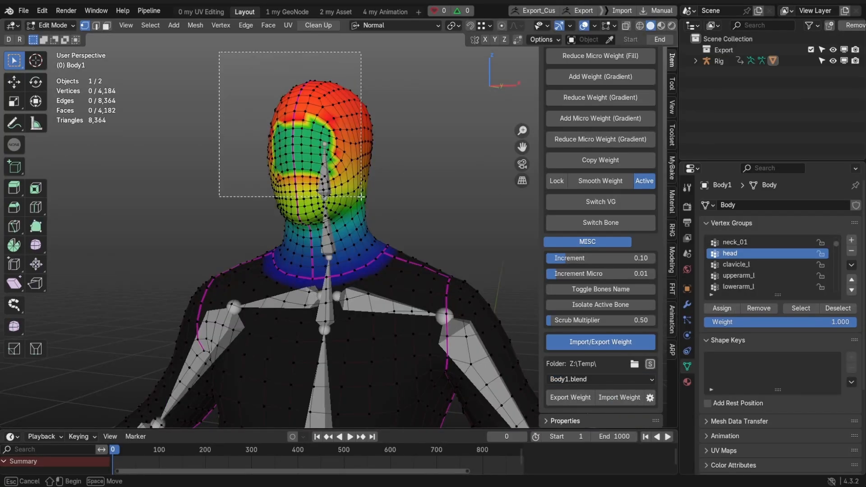
Step: Select all vertices of the head through the mesh using X-ray and fill their head weight to the maximum
left_click_drag(361, 197, 391, 230)
mouse_move(361, 173)
middle_mouse_down()
mouse_move(369, 170)
mouse_move(312, 155)
mouse_move(366, 158)
mouse_move(371, 183)
mouse_move(354, 83)
mouse_move(341, 221)
mouse_move(339, 63)
middle_mouse_up()
key("alt+z")
left_click(372, 184)
left_click_drag(338, 64, 383, 86, "alt")
key("ctrl+1")
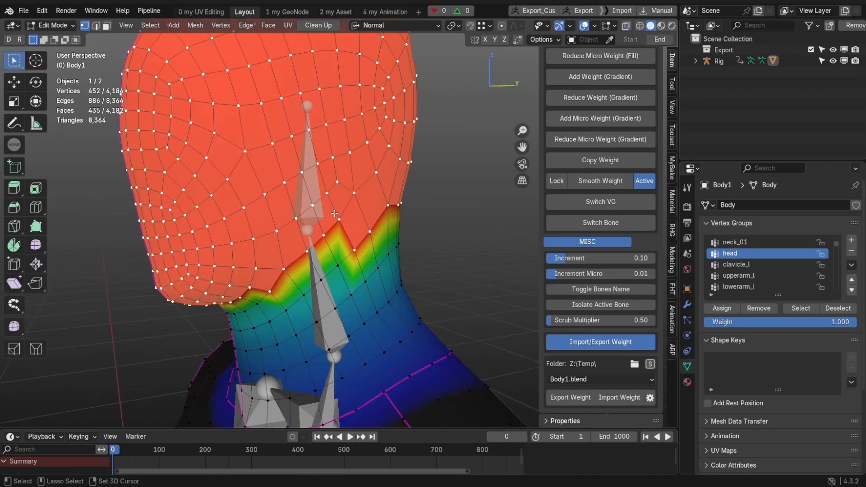
Step: Select the boundary loop below the filled head area, grow the selection, and smooth the head weights into the neck
mouse_move(334, 214)
left_mouse_down("alt")
mouse_move(339, 201)
mouse_move(339, 230)
left_mouse_up("alt")
key("ctrl+b")
key("ctrl+KP_Add")
left_click_drag(298, 280, 318, 258, "alt")
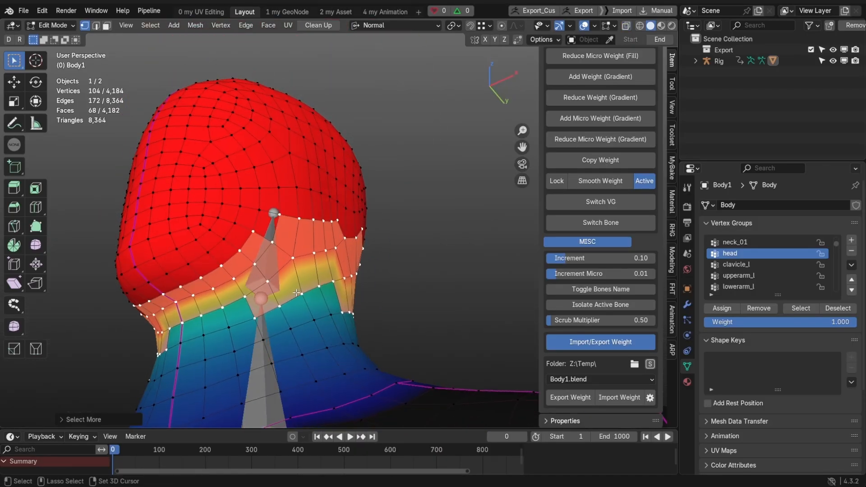
key("ctrl+KP_Add")
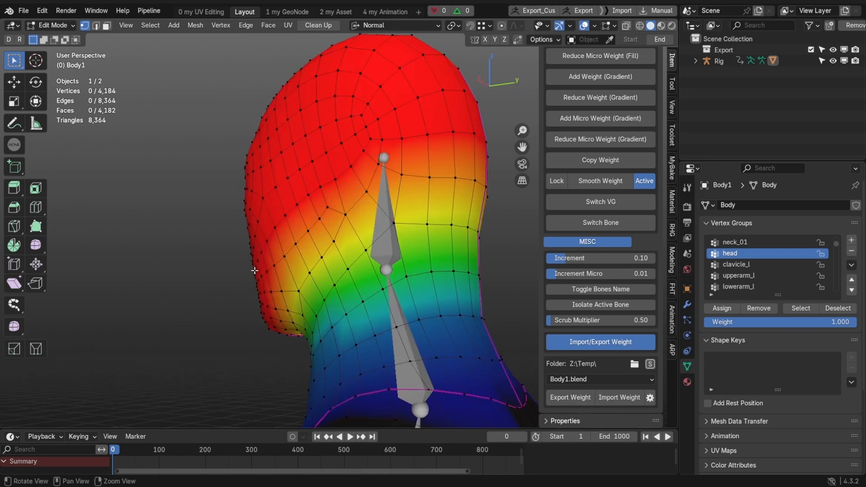
Step: Scrub the animation between frames 354 and 380 to examine how the head and neck deform
left_click_drag(253, 271, 228, 245, "alt")
scroll(228, 246, "down", 3)
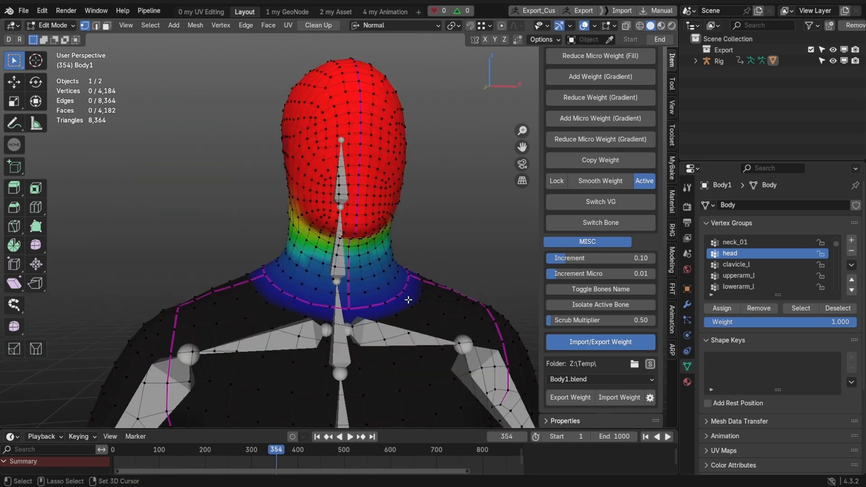
left_click_drag(407, 299, 430, 301)
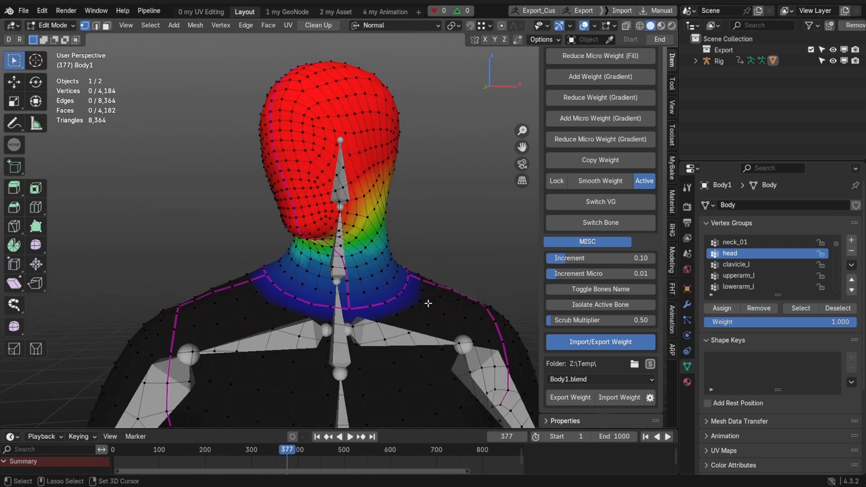
left_click_drag(345, 217, 385, 196, "alt")
left_click_drag(385, 197, 228, 172, "alt")
scroll(228, 172, "up", 3)
Step: Switch the active bone to neck_01 and collapse the Common Ops section
right_click(341, 217, "shift")
left_click_drag(406, 221, 321, 229, "alt")
scroll(610, 200, "up", 6)
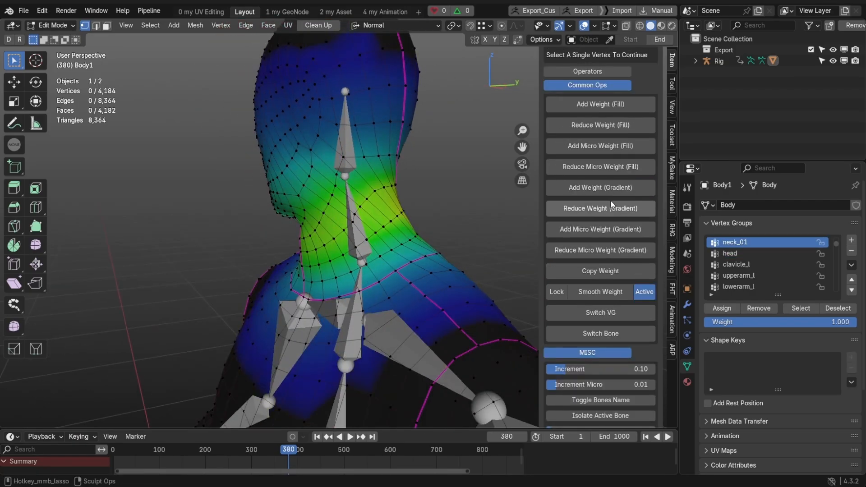
scroll(610, 201, "up", 5)
left_click(605, 196)
scroll(604, 195, "up", 3)
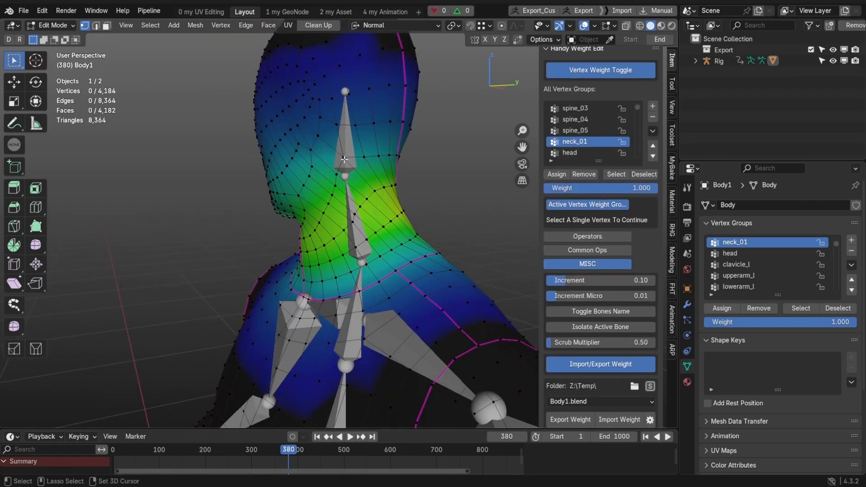
Step: Expand the active vertex weight list and examine the group weights of single vertices on the face
left_click_drag(344, 159, 277, 153, "alt")
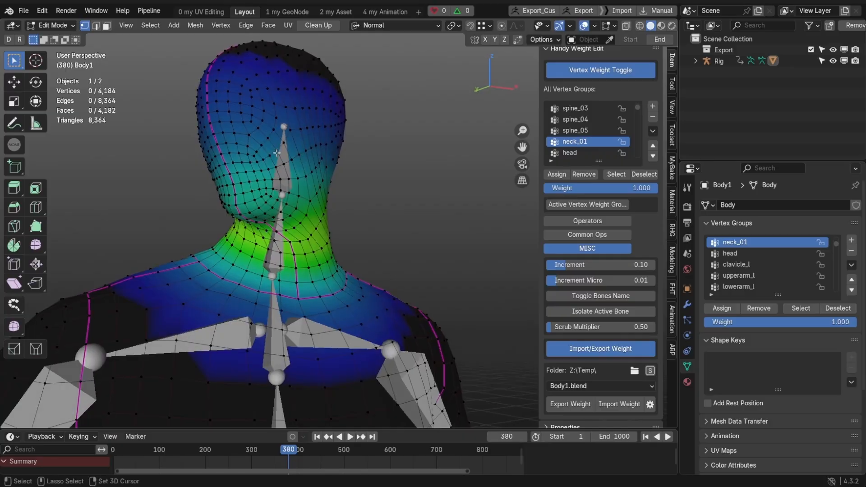
left_click(277, 153)
left_click(572, 206)
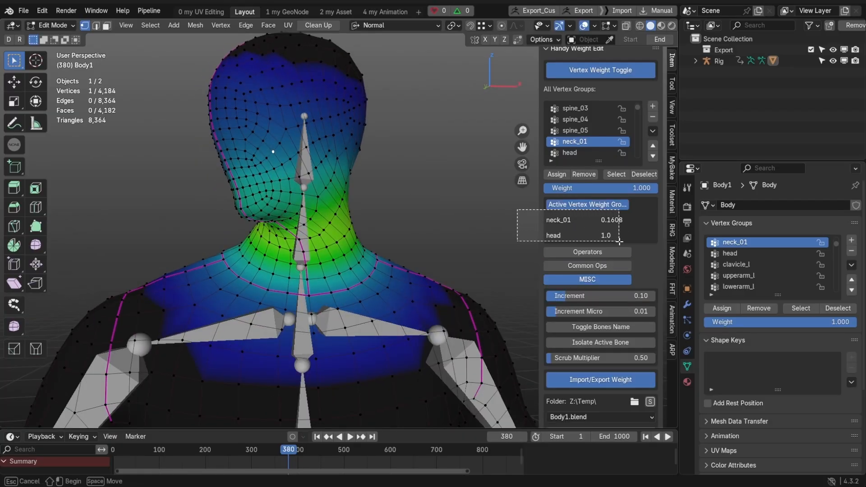
left_click_drag(641, 242, 617, 246)
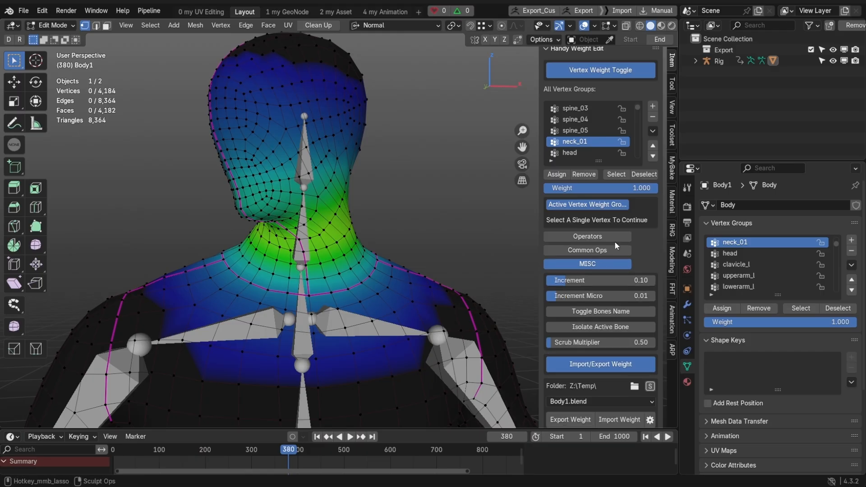
left_click(307, 156)
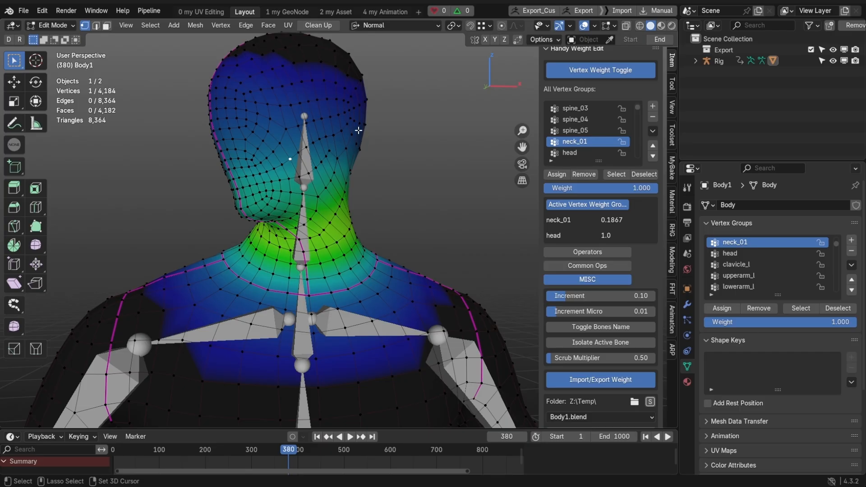
Step: Expand the Operators section, enable Auto Normalize, and make head the active vertex group with nothing selected
left_click(587, 251)
scroll(589, 203, "down", 5)
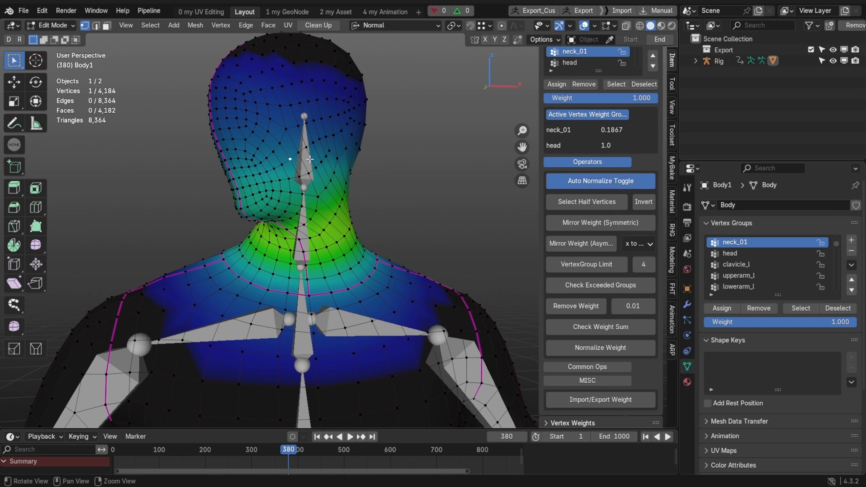
left_click(570, 63)
key("alt+a")
Step: Select all the head vertices from the side using X-ray and refill their head weight with Auto Normalize on
right_click_drag(325, 131, 339, 216, "alt")
scroll(339, 199, "up", 20, "alt")
left_click_drag(338, 187, 347, 139, "alt")
key("alt+z")
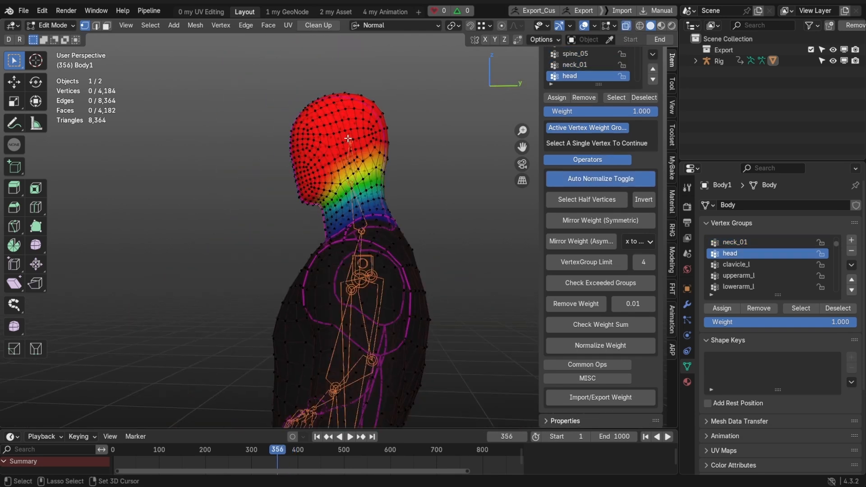
mouse_move(358, 81)
middle_mouse_down()
mouse_move(264, 168)
mouse_move(361, 174)
mouse_move(388, 67)
middle_mouse_up()
mouse_move(318, 158)
left_mouse_down("alt")
mouse_move(415, 166)
mouse_move(280, 160)
left_mouse_up("alt")
key("alt+z")
right_click(328, 161, "ctrl+shift")
Step: Clear the selection and switch the active bone to neck_01 to check its weights around the head
key("alt+a")
right_click_drag(279, 160, 352, 180, "alt")
right_click(356, 233, "shift")
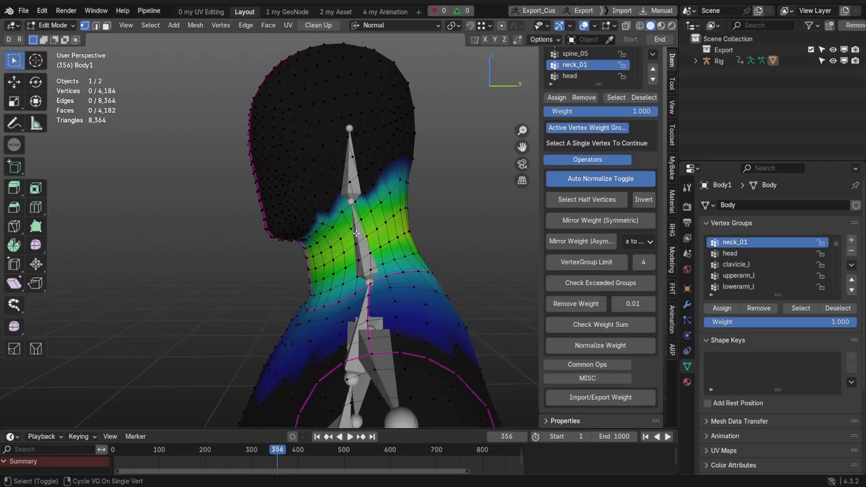
Step: Select a single vertex on the head to check its neck_01 and head weights, and clear the selection
left_click_drag(356, 232, 342, 229, "alt")
left_click(320, 145)
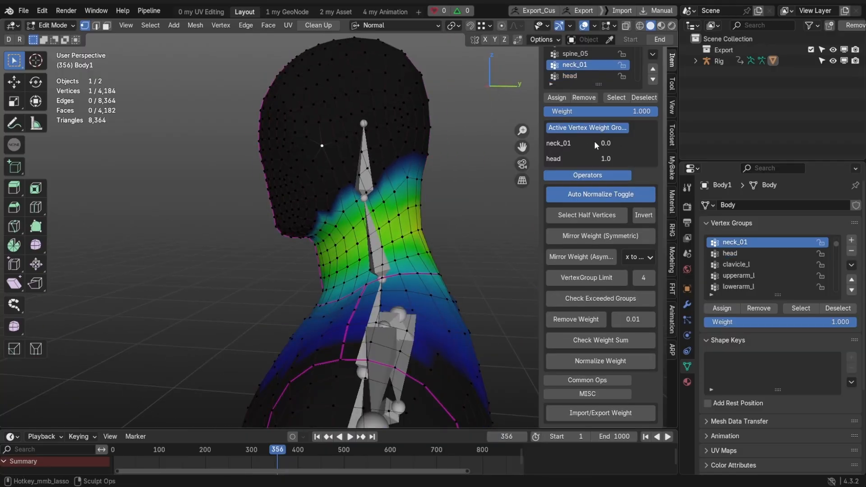
left_click_drag(491, 166, 510, 167, "alt")
key("alt+a")
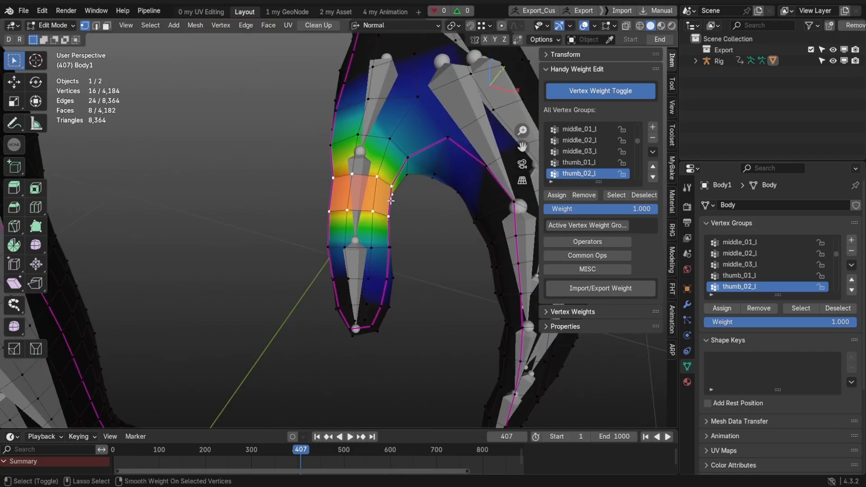
Step: Turn on X-ray and select the left middle finger's segment vertices while switching between its bones' vertex groups
left_click_drag(352, 252, 422, 183, "alt")
key("alt+z")
right_click(422, 182, "shift")
left_click_drag(386, 158, 440, 136)
right_click(440, 136, "shift")
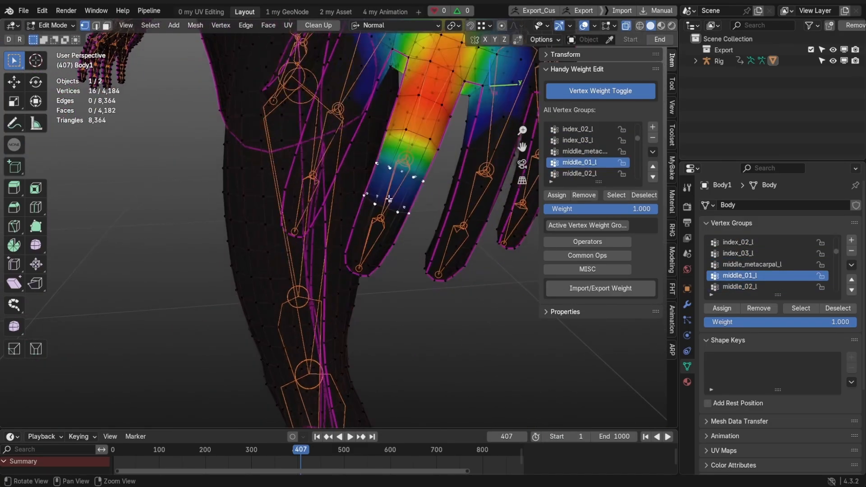
right_click(406, 205, "shift")
left_click_drag(368, 253, 425, 225)
right_click(407, 148, "shift")
Step: Select the vertices of the neighbouring finger segments and fill the left pinky's middle segment with full pinky_02_l weight
left_click_drag(397, 186, 400, 207, "alt")
right_click(408, 210, "shift")
left_click_drag(361, 246, 417, 180)
left_click_drag(378, 270, 427, 221)
right_click(420, 251, "shift")
left_click_drag(420, 250, 451, 167, "alt")
right_click(413, 185, "shift")
left_click_drag(451, 167, 406, 256, "alt")
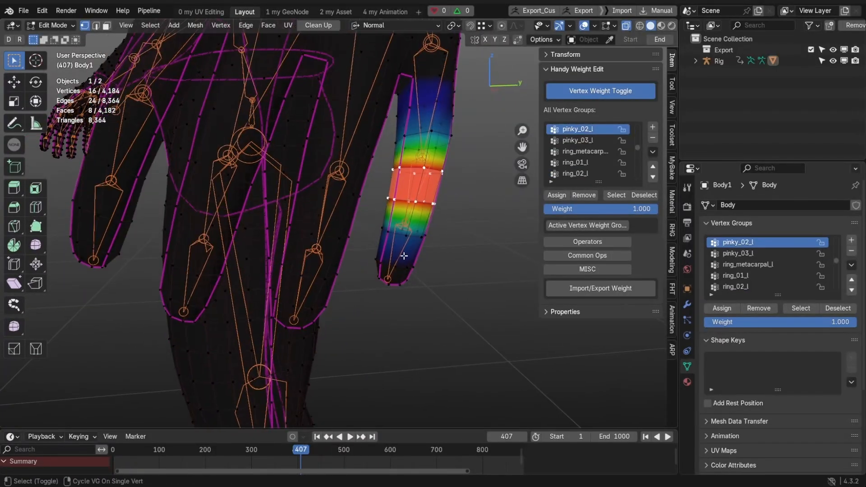
Step: Switch to the next bone of the left pinky, select its fingertip vertices, and turn off X-ray
right_click(406, 256, "shift")
left_click_drag(370, 293, 381, 223)
key("alt+z")
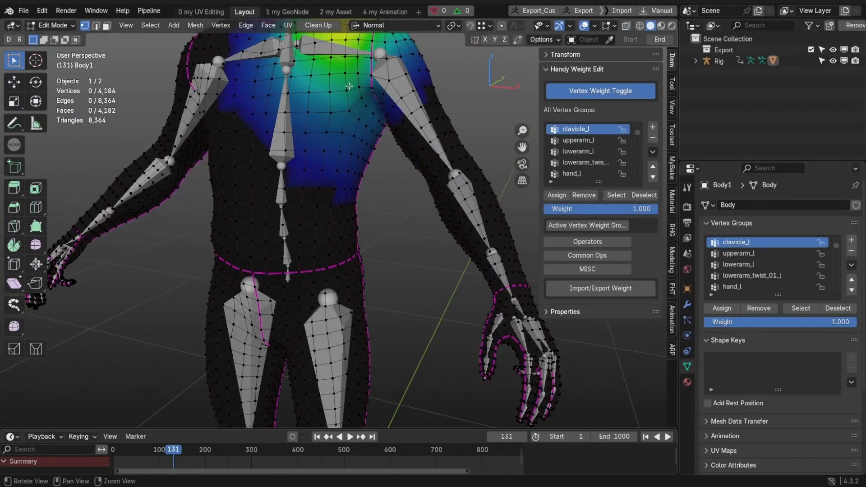
Step: Cycle the vertex groups of a single vertex beside the left armpit to spine_04, and expand the active vertex weight list
left_click_drag(343, 190, 338, 176, "alt")
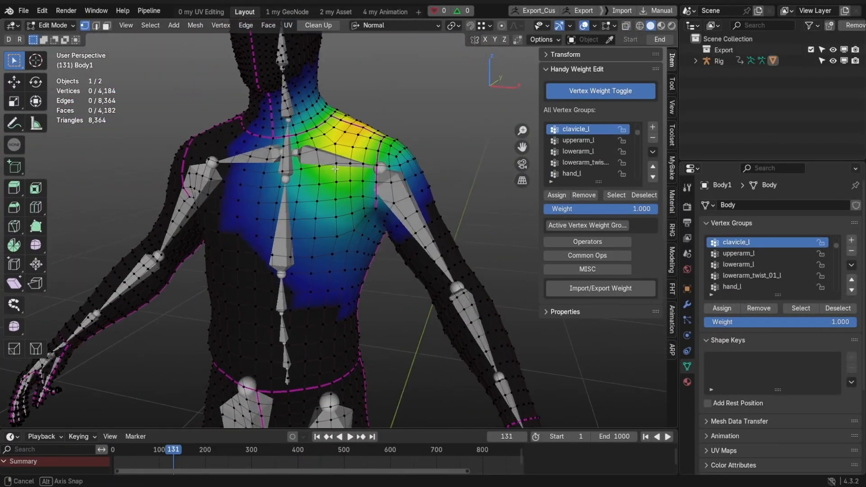
scroll(339, 174, "up", 3)
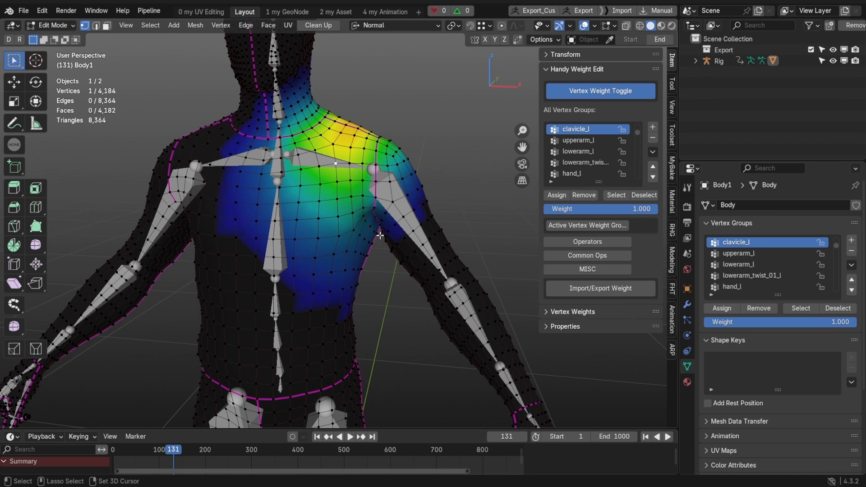
right_click(365, 205, "shift")
right_click(365, 205, "shift")
right_click(365, 205, "shift")
right_click(365, 205, "shift")
right_click(364, 205, "shift")
right_click(364, 205, "shift")
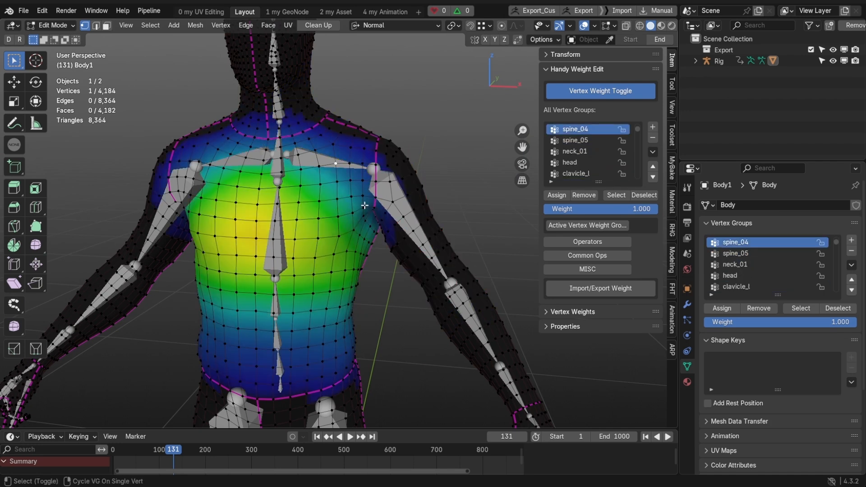
left_click(587, 225)
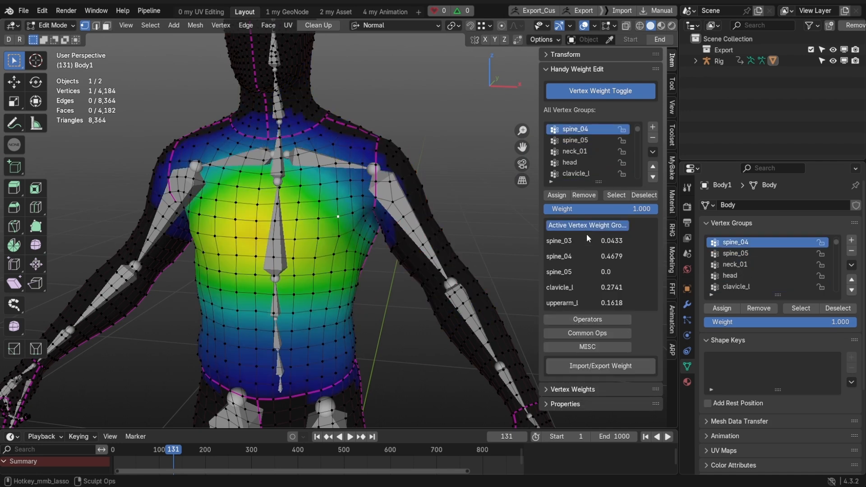
left_click_drag(510, 231, 651, 312)
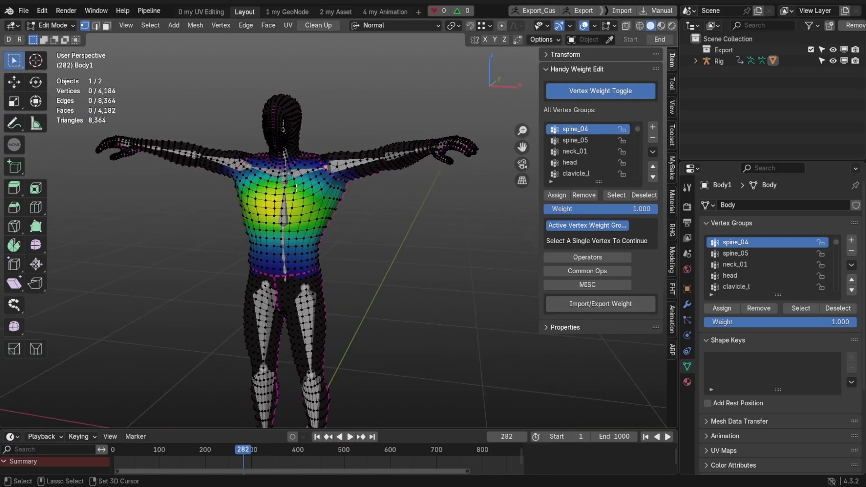
Step: Make upperarm_l the active group and select vertices around the left armpit to smooth their weights
right_click(345, 195, "shift")
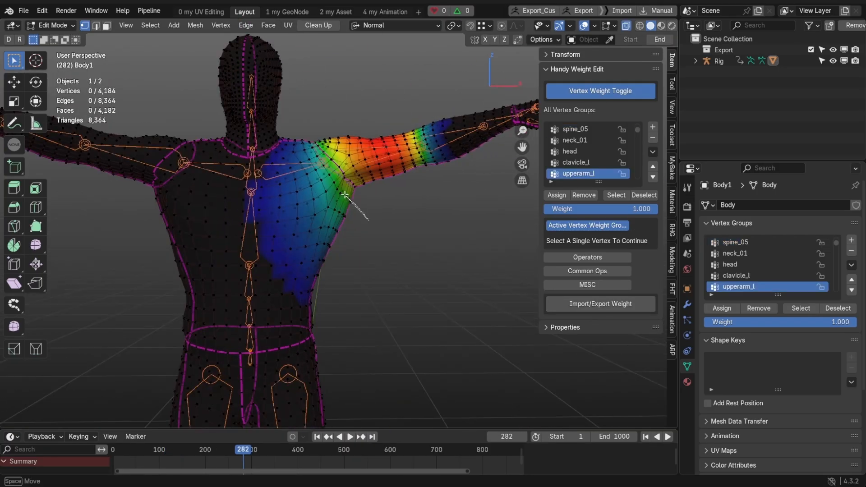
right_click_drag(345, 195, 369, 220, "ctrl")
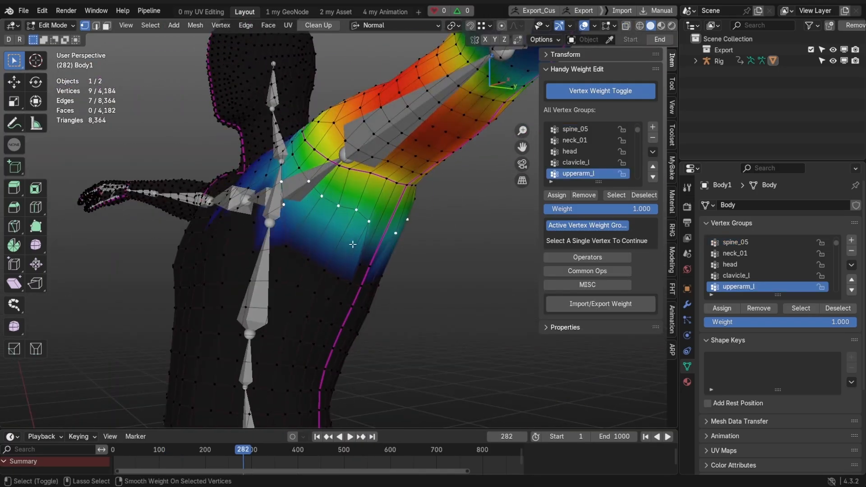
middle_click_drag(353, 244, 269, 215)
left_click(269, 214, "ctrl")
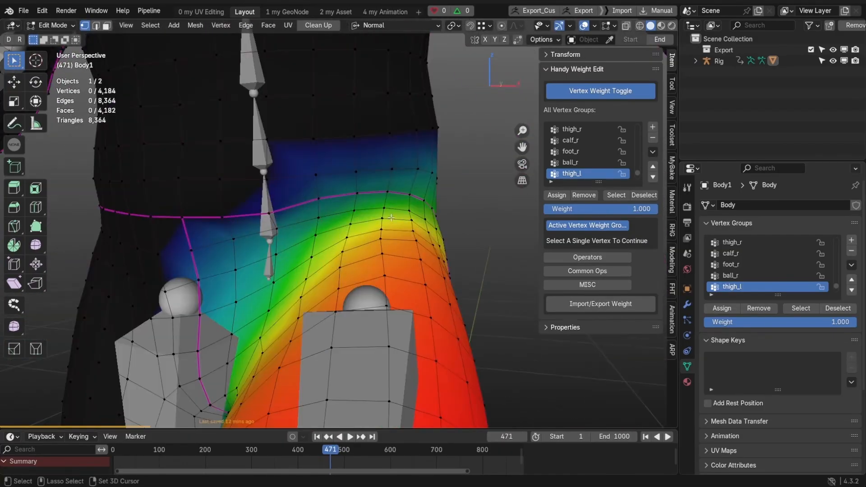
Step: Select connected vertices across the front of the left hip to adjust the thigh_l and spine_01 weights there
left_click(391, 218)
left_click(428, 224, "ctrl")
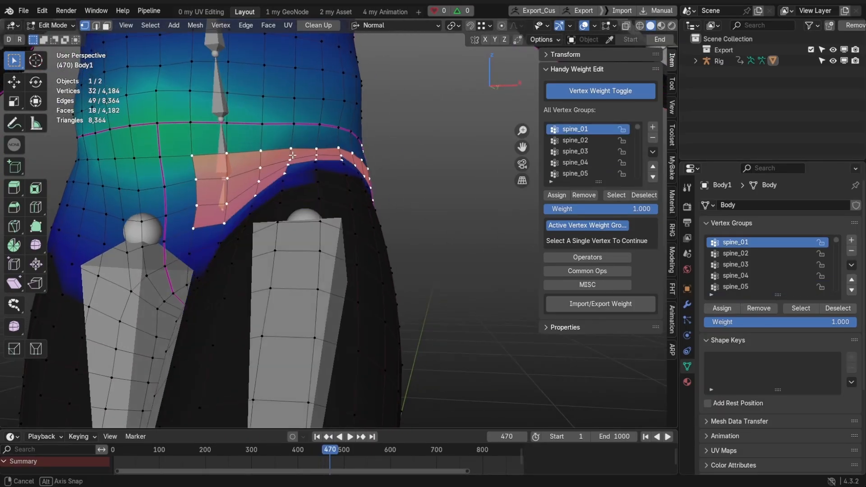
middle_click_drag(293, 155, 298, 158)
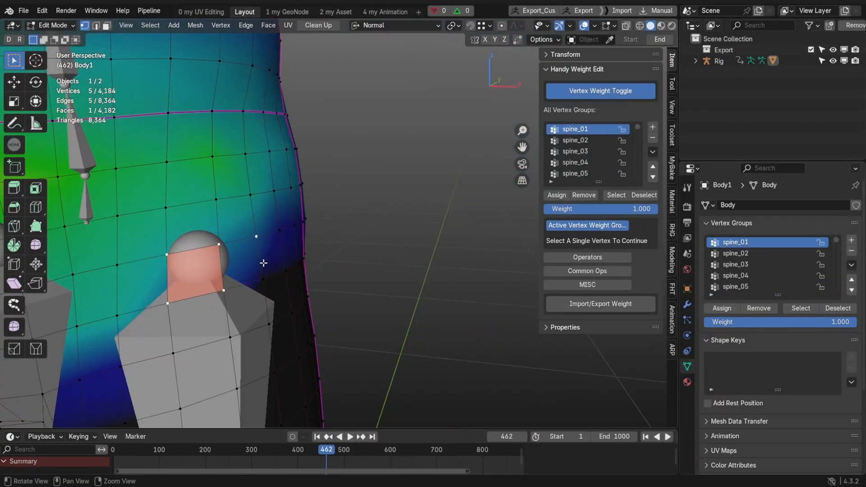
middle_click_drag(328, 170, 329, 171)
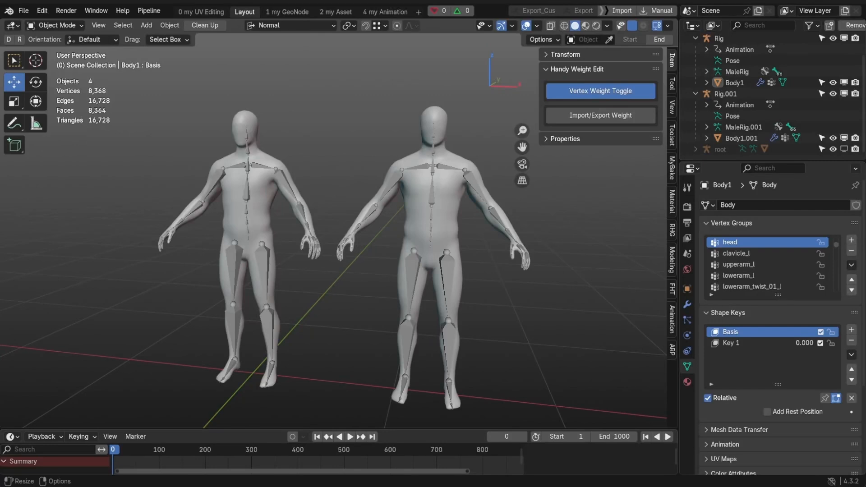
Step: Enter Edit Mode on Body1.001 and select half of its vertices
left_click(412, 219)
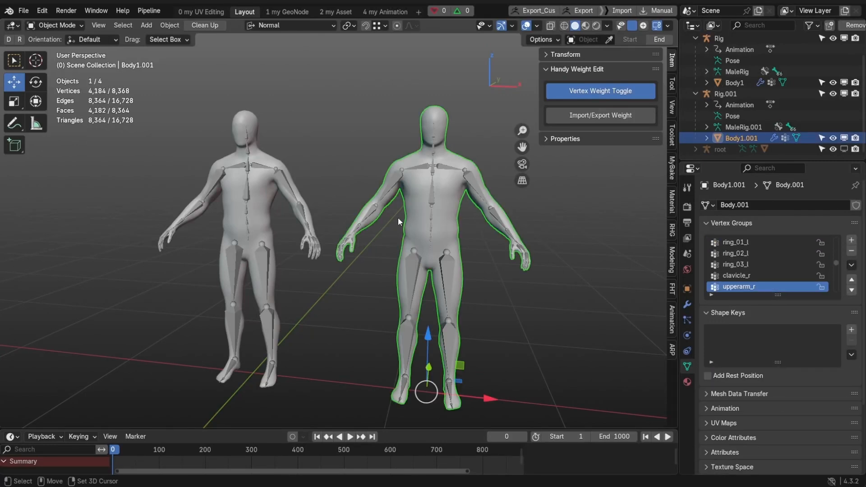
key("Tab")
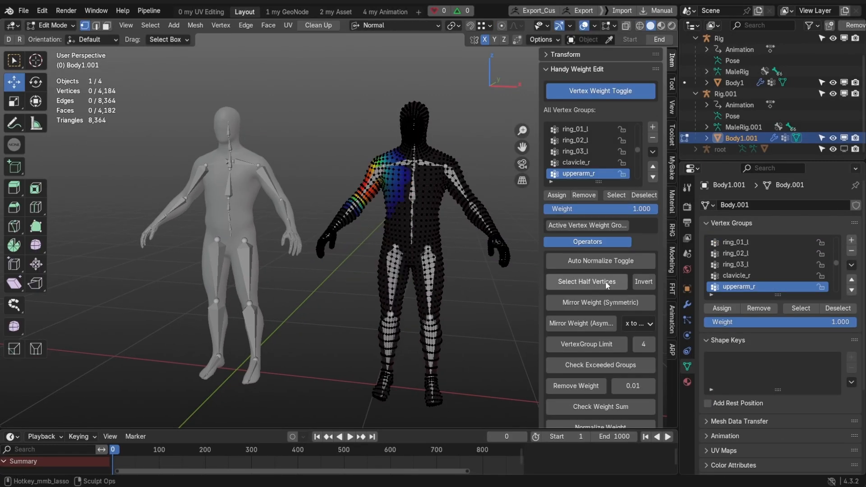
left_click(607, 285)
scroll(458, 194, "up", 3)
Step: Try moving the selected half of Body1.001 away from the other half, and undo the moves
key("g")
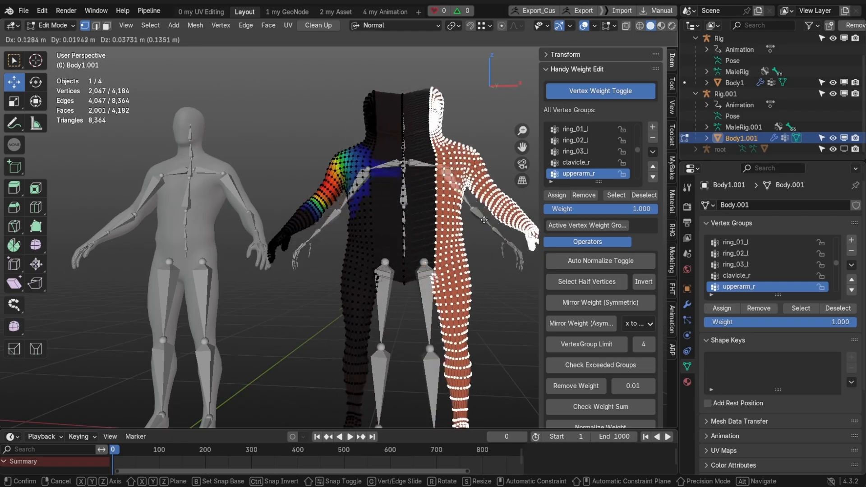
left_click(484, 220)
key("ctrl+z")
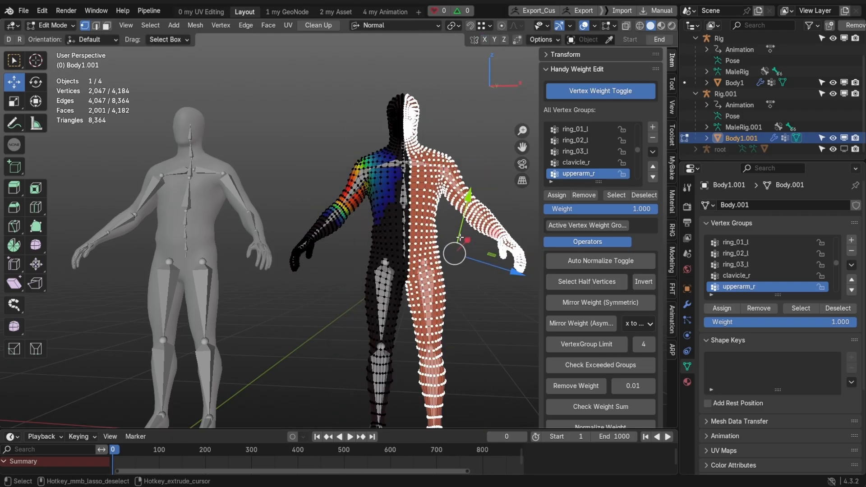
left_click_drag(455, 254, 473, 208)
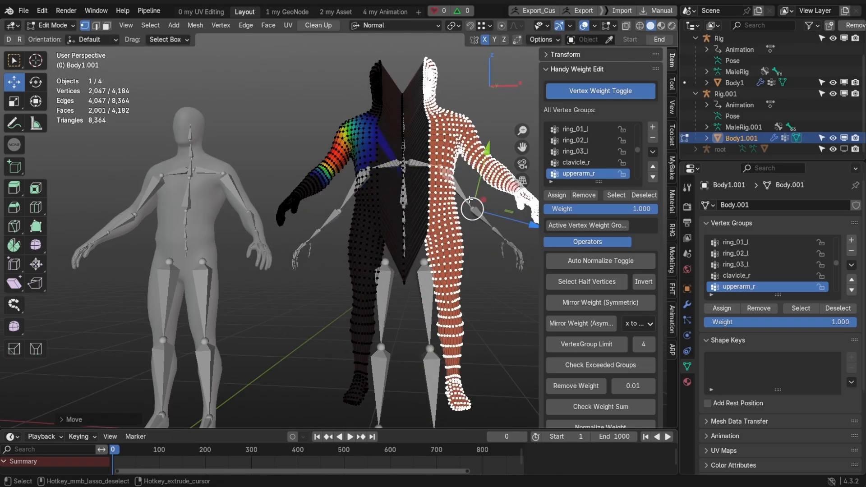
key("ctrl+z")
key("ctrl+z")
scroll(451, 253, "up", 3)
Step: Clear the selection and switch between upperarm_l and upperarm_r to compare the weights of both arms
left_click_drag(356, 156, 349, 179, "alt")
key("alt+a")
left_click(440, 190, "ctrl+shift")
left_click_drag(440, 189, 431, 194, "alt")
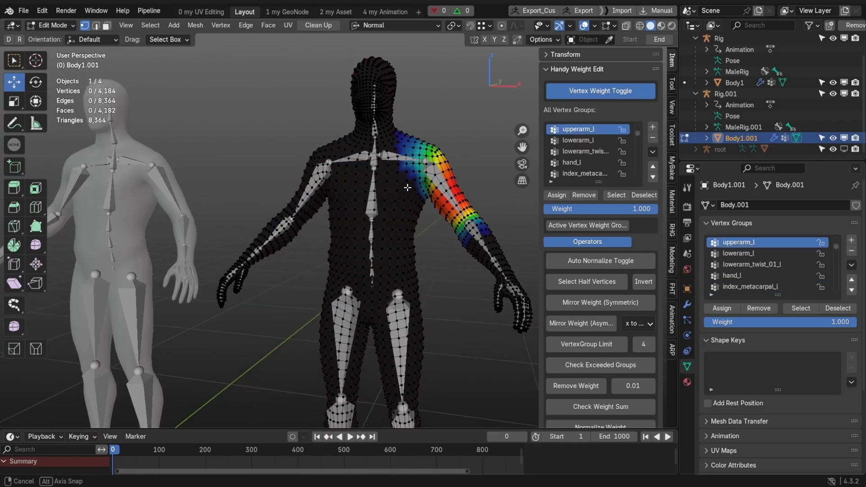
scroll(424, 194, "up", 1)
left_click(307, 190, "ctrl+shift")
left_click_drag(309, 191, 319, 196, "alt")
Step: Select the opposite half of the vertices with Invert enabled, and run Mirror Weight (Symmetric)
left_click(602, 283)
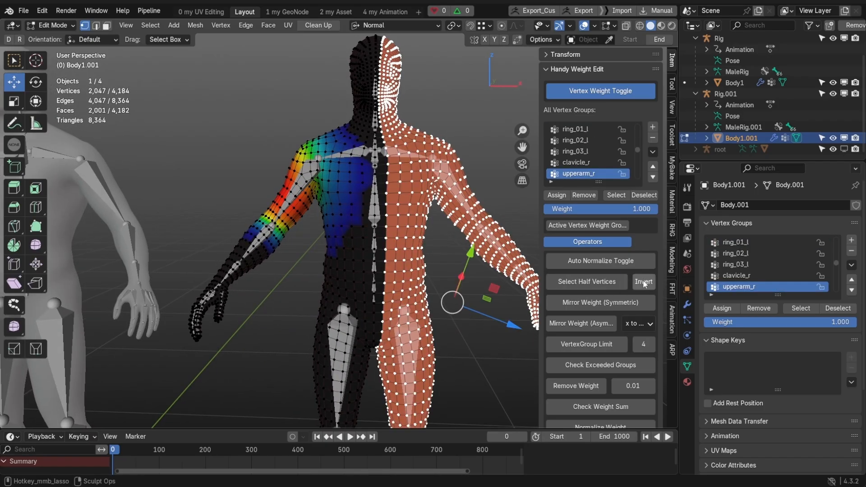
left_click(644, 282)
left_click(604, 283)
scroll(361, 194, "up", 3)
key("w")
scroll(354, 171, "up", 1)
left_click_drag(350, 170, 366, 174, "alt")
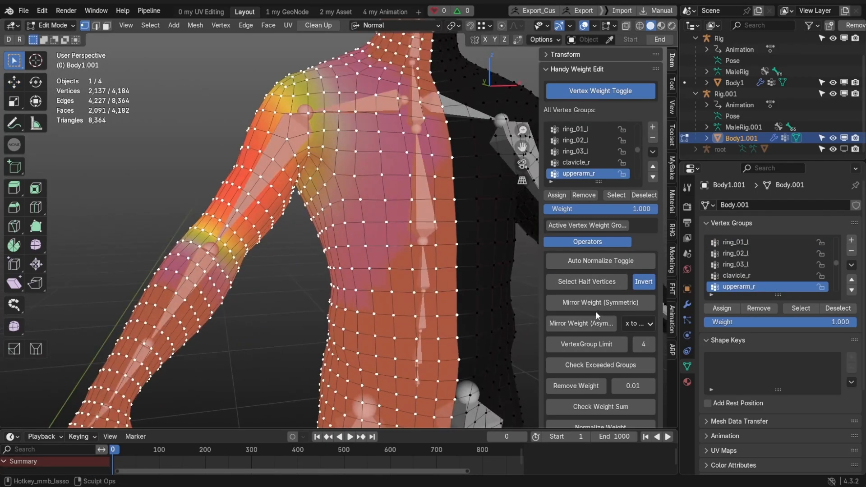
left_click(588, 303)
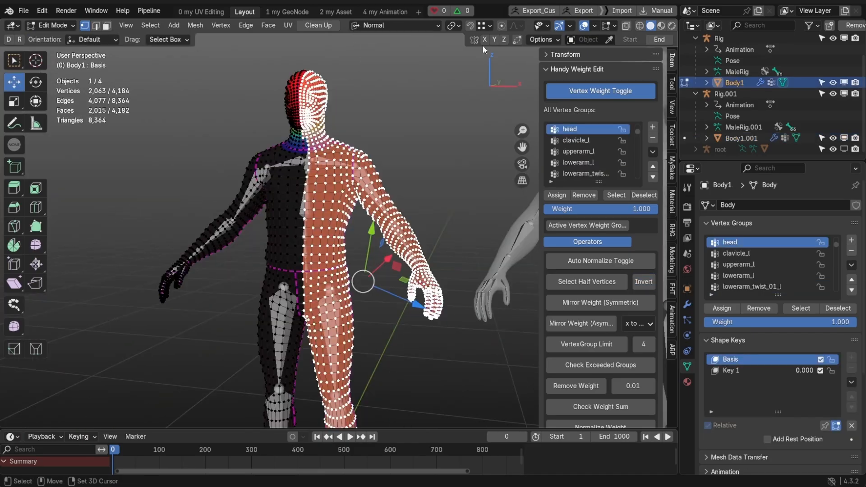
Step: Try moving the selected half of Body1 with X mirroring on, and undo the move
left_click_drag(351, 271, 371, 257, "alt")
scroll(388, 221, "down", 3)
key("g")
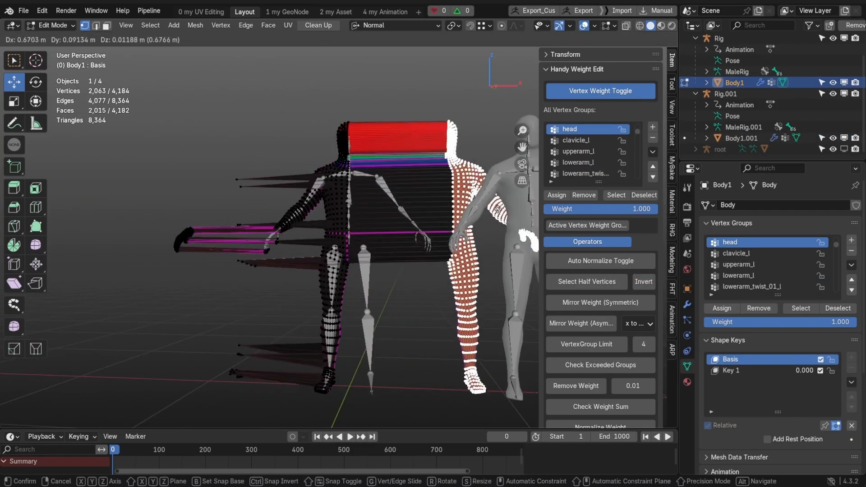
left_click(412, 203)
key("ctrl+z")
key("ctrl+z")
key("ctrl+z")
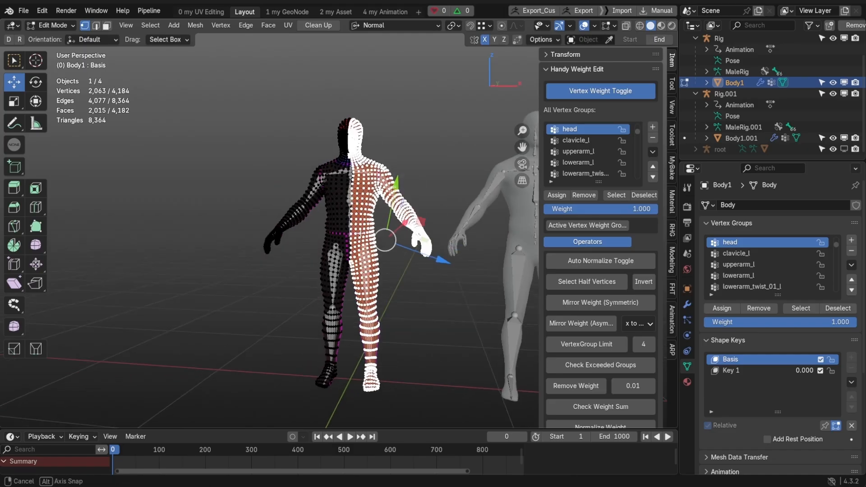
Step: Clear the selection on Body1 and switch from the left upper arm to upperarm_r to compare their weights
scroll(412, 204, "up", 3)
key("w")
left_click(386, 126)
left_click_drag(269, 163, 351, 159, "alt")
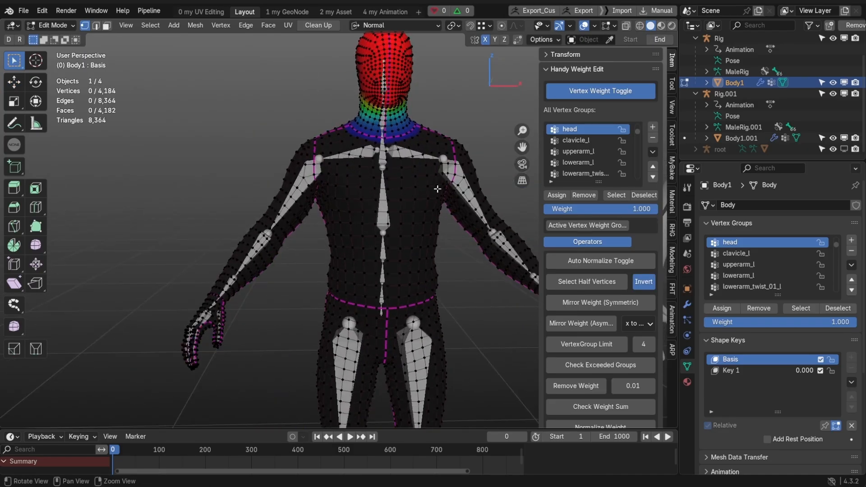
left_click(456, 189)
left_click(305, 200)
middle_click_drag(367, 216, 347, 184, "alt")
scroll(587, 243, "down", 3)
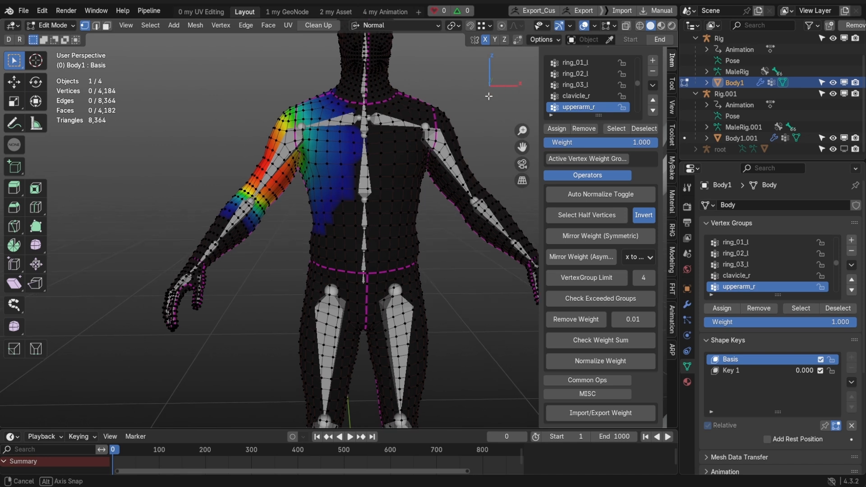
Step: Mirror the weights with the asymmetric operator in the direction x to -x all, and check the right upper arm
left_click(639, 258)
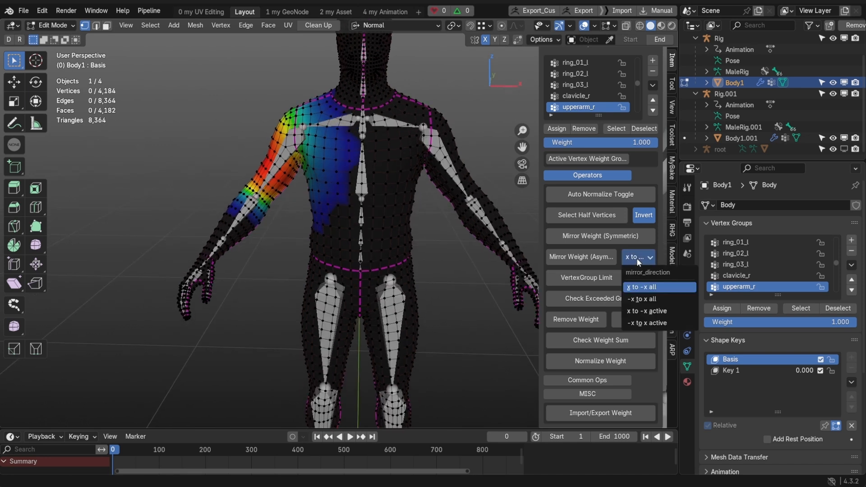
left_click(645, 288)
scroll(296, 157, "up", 4)
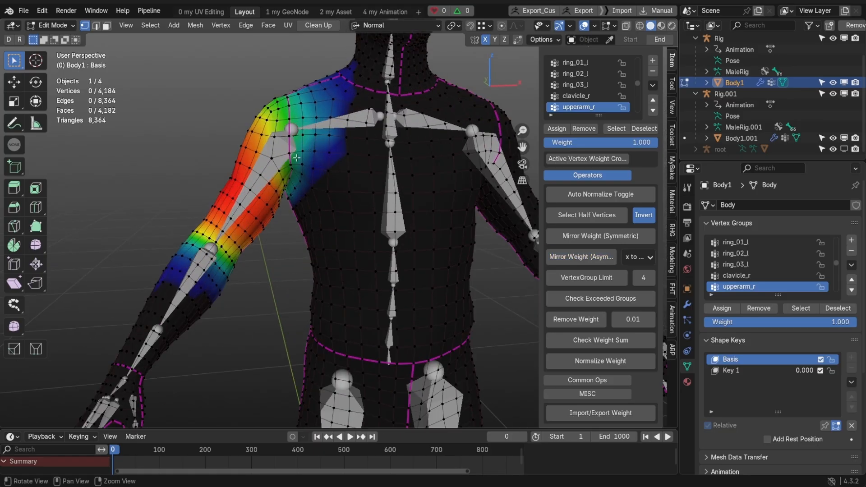
middle_click_drag(296, 158, 308, 151)
scroll(271, 176, "down", 3)
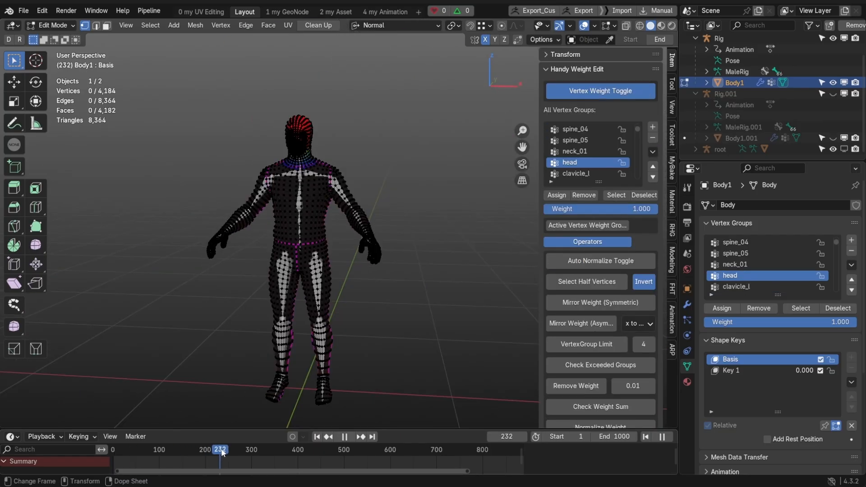
Step: Scrub the animation in Object Mode to check the arm deformation, return to frame 0, and re-enter Edit Mode
key("Tab")
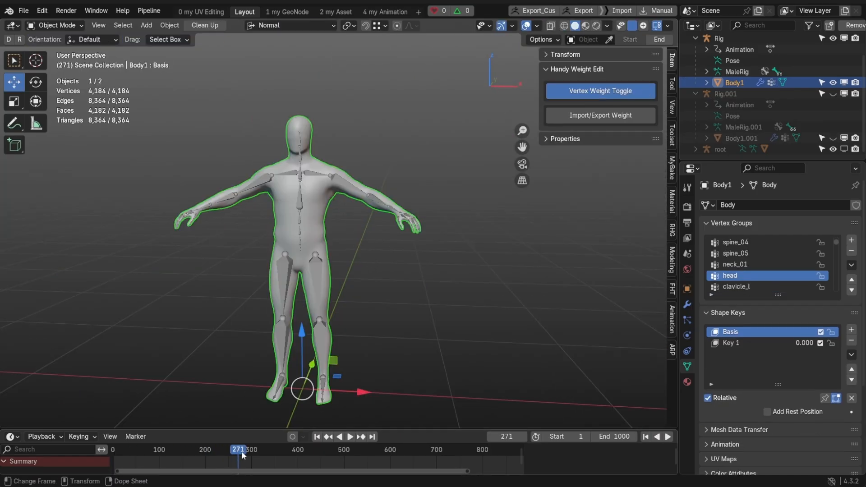
left_click_drag(242, 451, 219, 435)
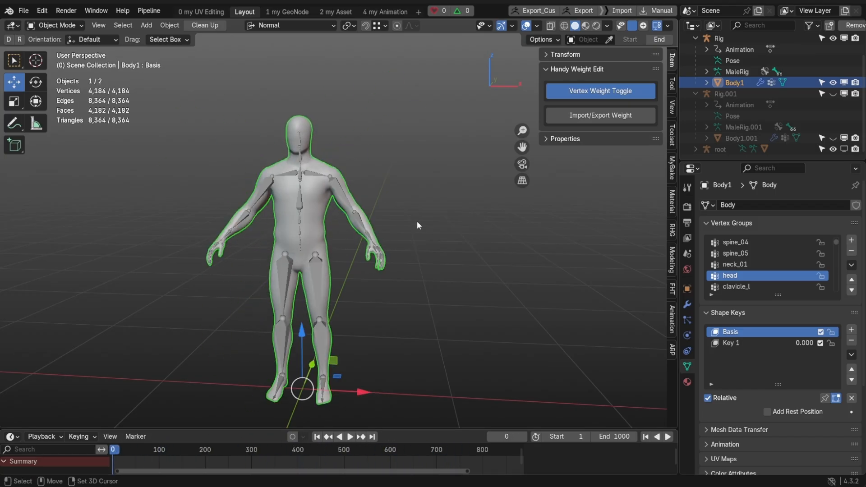
scroll(360, 211, "up", 2)
key("Tab")
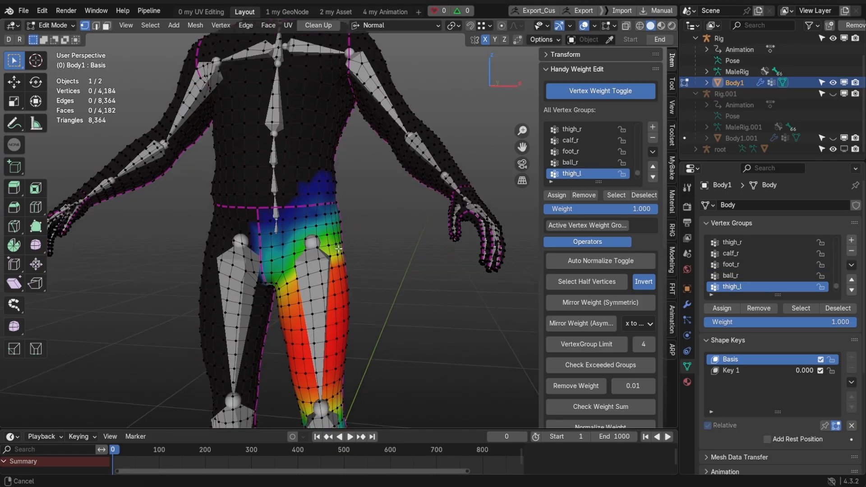
Step: Show the active vertex weight groups list and inspect the weights of a hip vertex on Body1
middle_click_drag(318, 200, 309, 177, "shift")
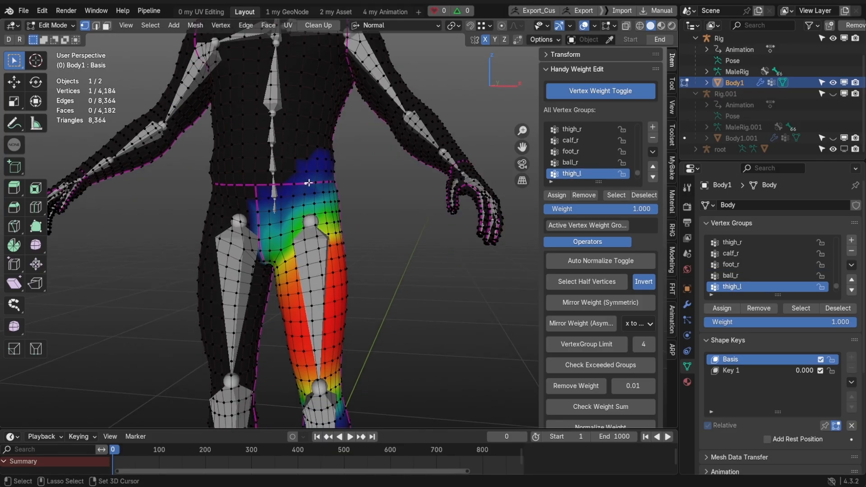
left_click(580, 225)
scroll(570, 217, "down", 3)
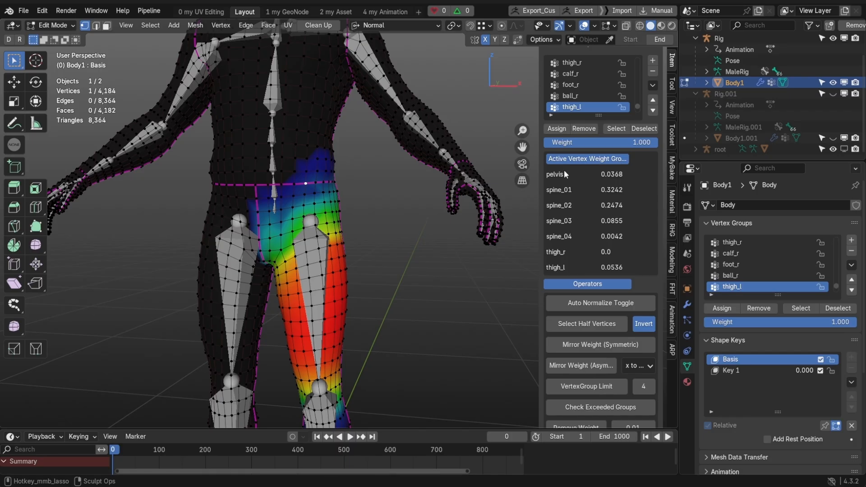
key("b")
left_click_drag(513, 283, 646, 166)
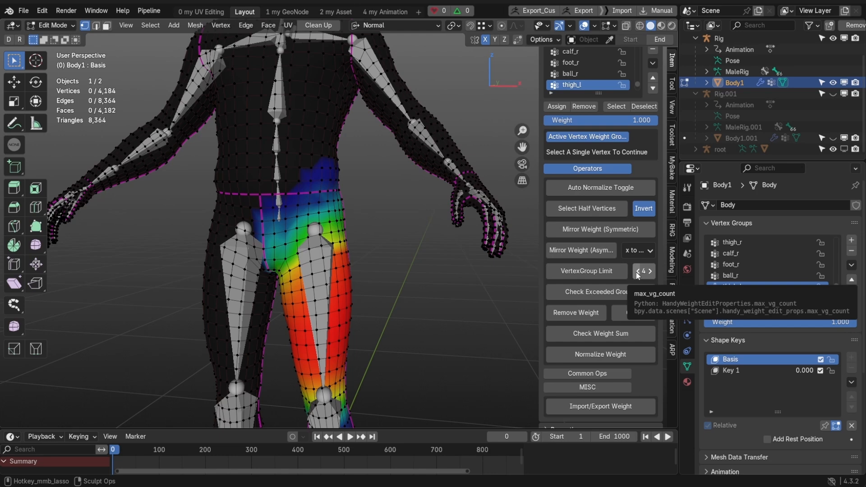
Step: Check which Body1 vertices exceed four vertex groups, and apply the vertex group limit of 4
left_click(586, 293)
scroll(308, 190, "down", 4)
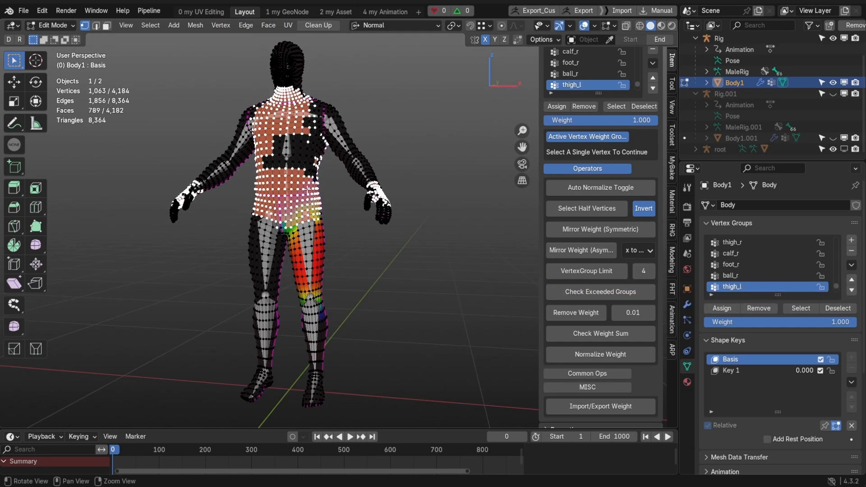
middle_click_drag(308, 187, 249, 190)
scroll(271, 189, "up", 3)
middle_click_drag(291, 158, 259, 154)
scroll(259, 154, "up", 1)
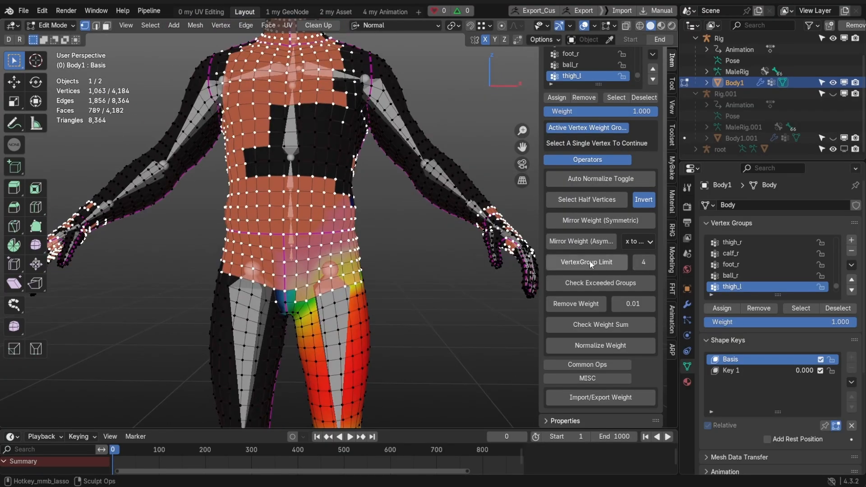
left_click(590, 260)
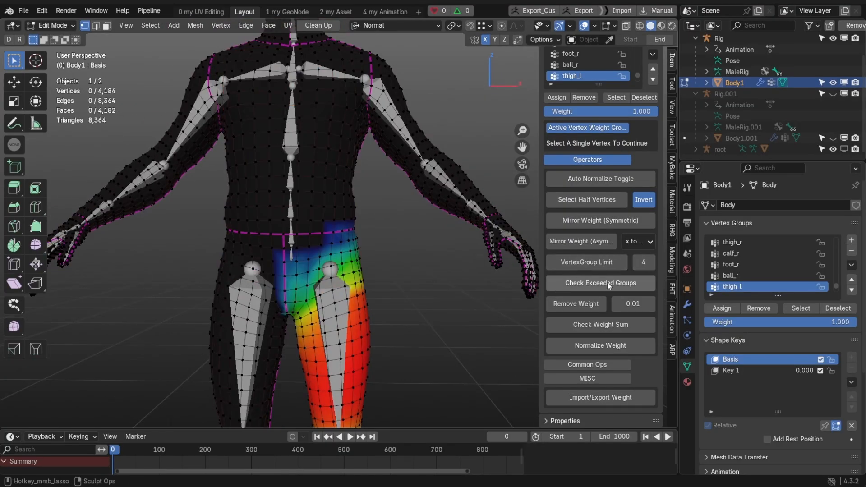
Step: Inspect the group weights of torso and thigh vertices, and remove weights with the 0.01 threshold
left_click(313, 148)
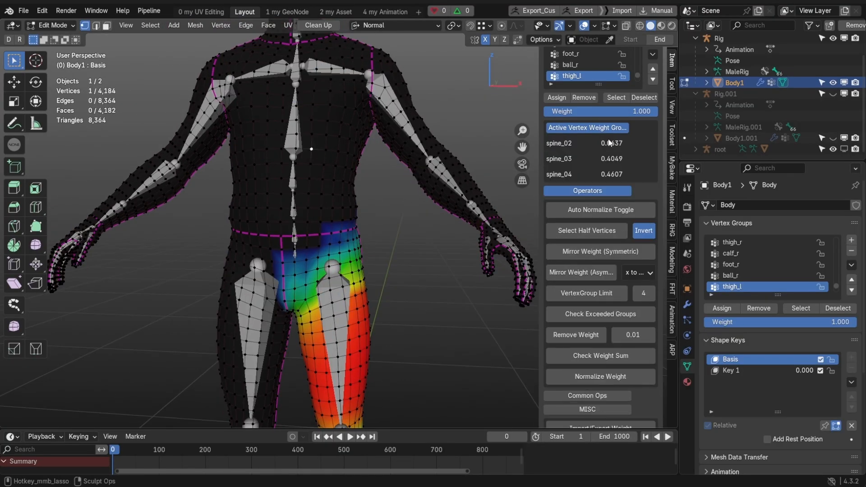
left_click(318, 219)
middle_click_drag(337, 281, 316, 260, "shift")
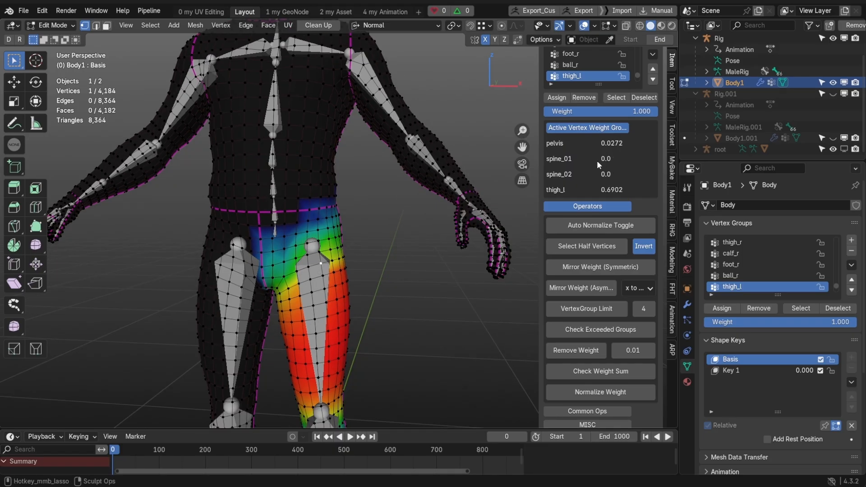
left_click(577, 350)
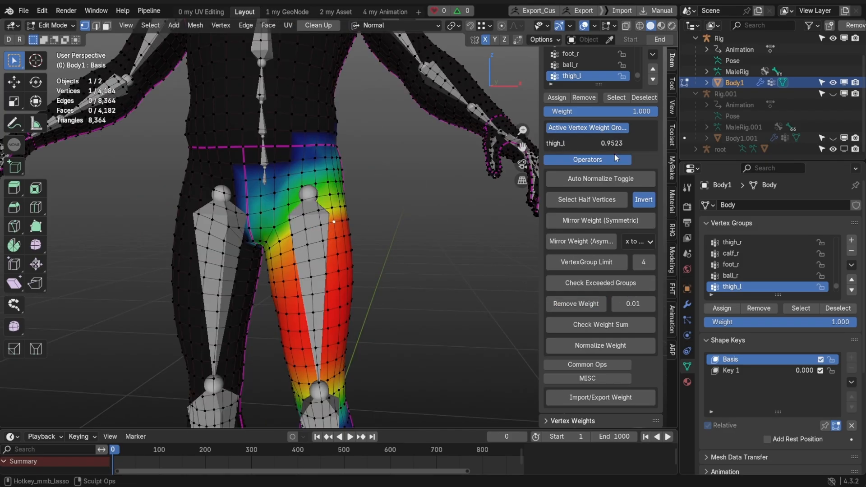
scroll(364, 205, "down", 4)
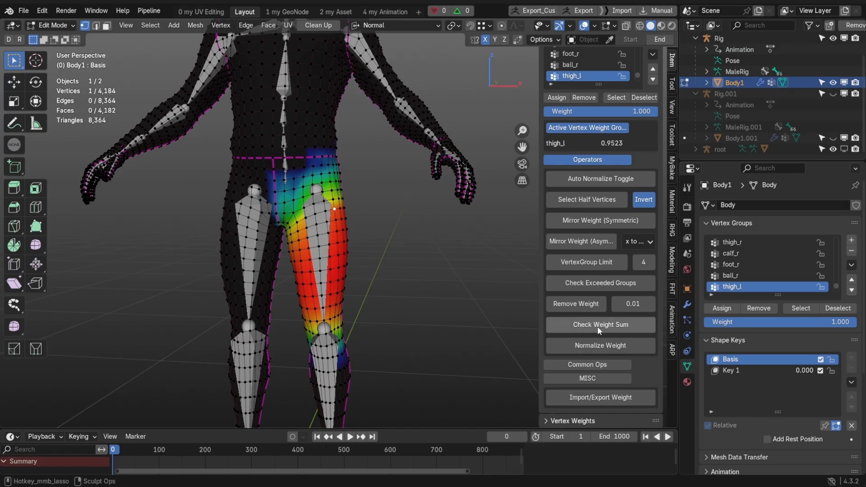
Step: Check the weight sums across Body1 and inspect the group weights of a chest vertex
left_click(609, 324)
left_click_drag(361, 213, 329, 190, "alt")
scroll(383, 210, "down", 3)
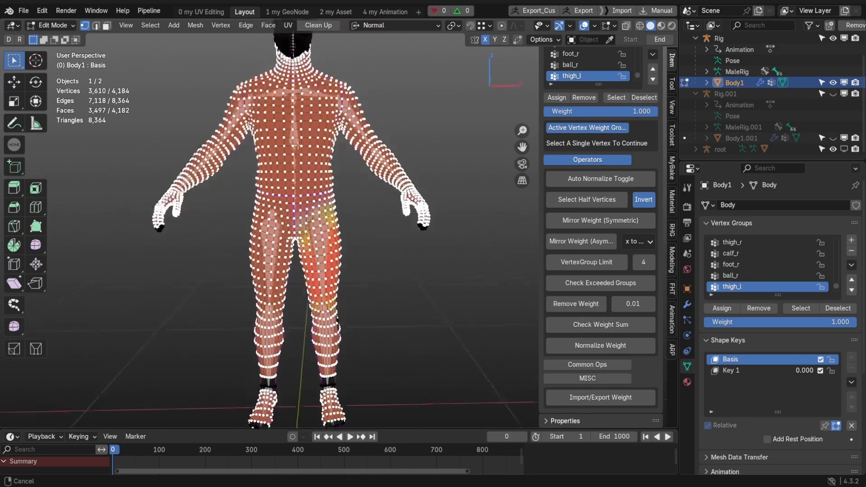
scroll(316, 157, "up", 3)
left_click(299, 144)
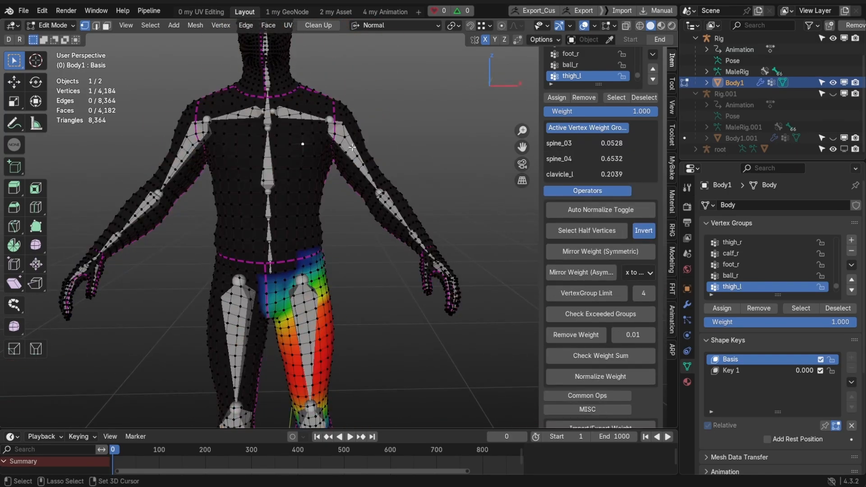
Step: Repeat the weight sum check, normalize the weights of Body1, and run the check again
left_click(578, 359)
scroll(311, 181, "down", 3)
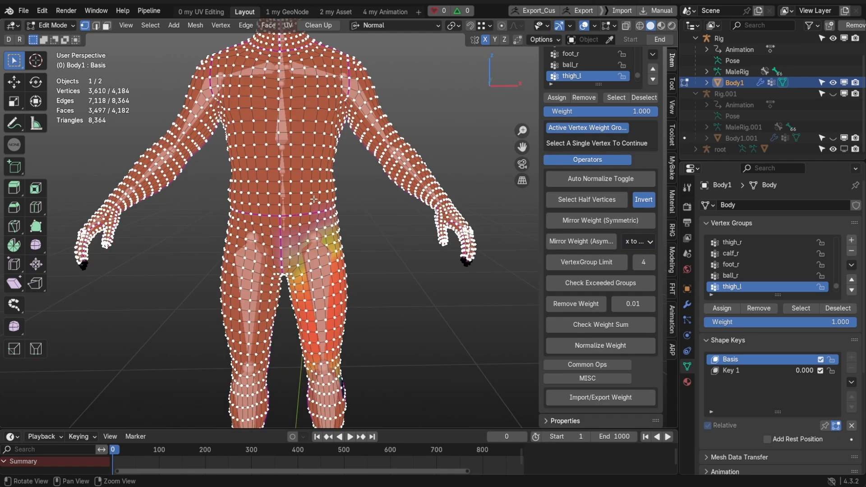
mouse_move(293, 174)
left_mouse_down("alt")
mouse_move(447, 170)
mouse_move(303, 170)
left_mouse_up("alt")
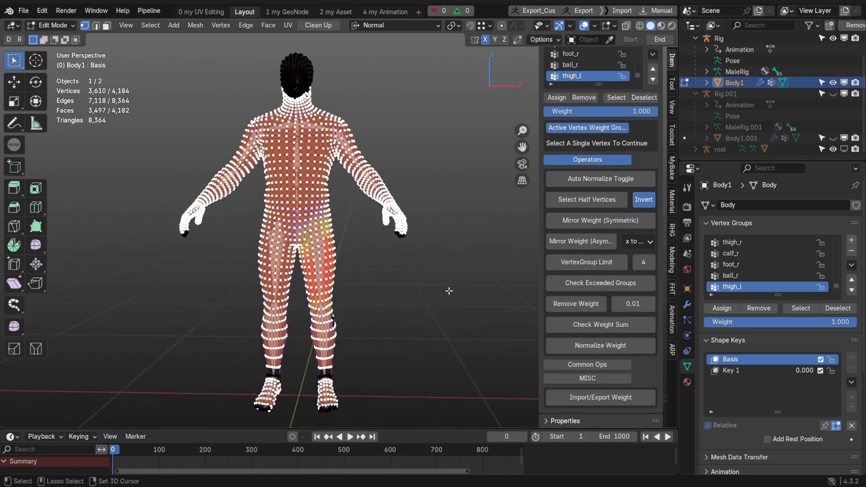
left_click(597, 345)
left_click(414, 288)
left_click(600, 329)
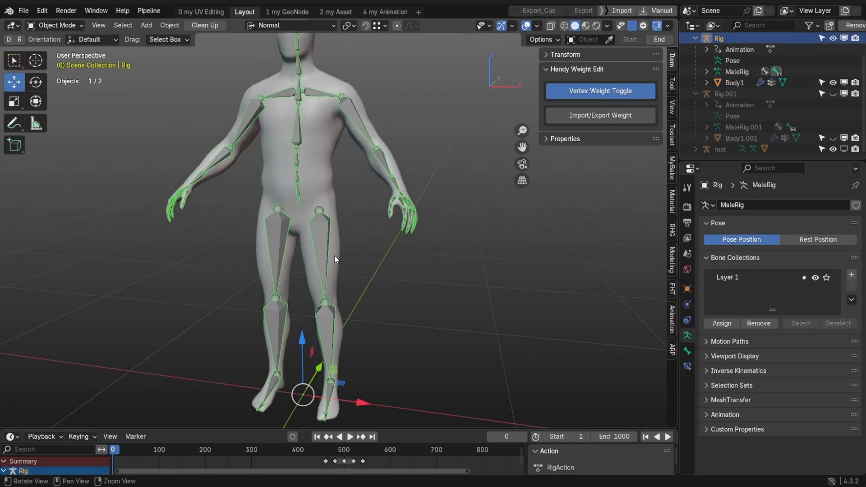
Step: Select the Rig armature in Object Mode, preview its animation on the timeline, and return to frame 0
left_click(334, 256)
left_click_drag(335, 299, 322, 266, "alt")
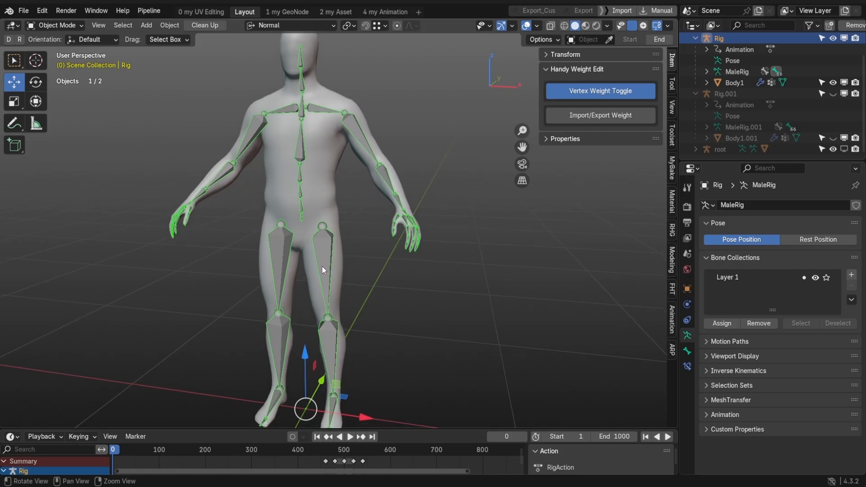
left_click_drag(123, 451, 313, 453)
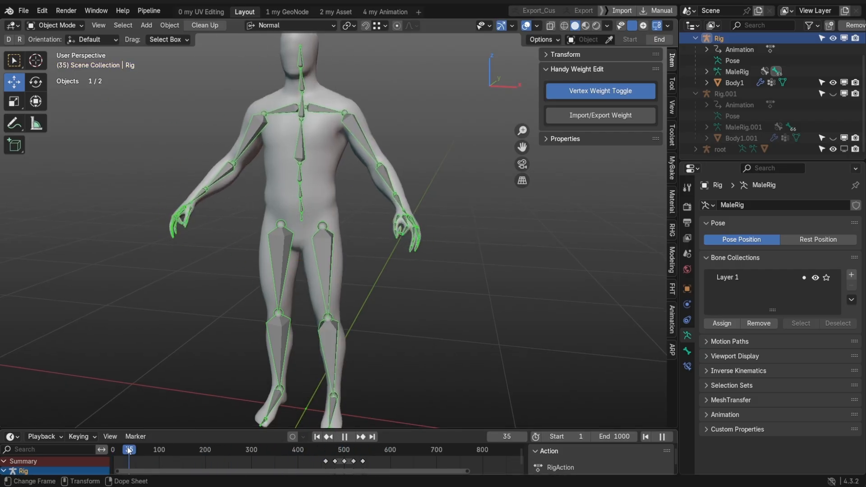
key("Escape")
Step: Rotate the thigh_l bone of Rig sideways in Pose Mode and inspect the hip deformation from behind
key("ctrl+Tab")
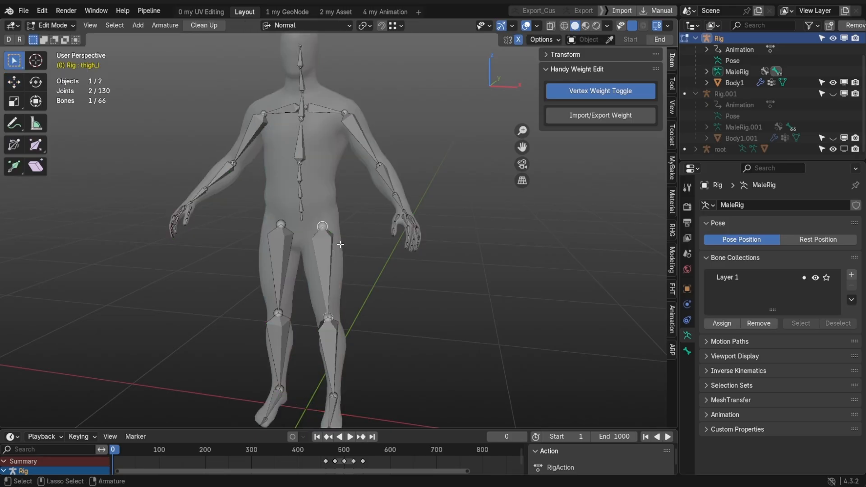
left_click(339, 251)
left_click_drag(366, 192, 280, 162)
left_click(334, 208)
middle_click_drag(334, 208, 403, 232)
scroll(404, 232, "up", 3)
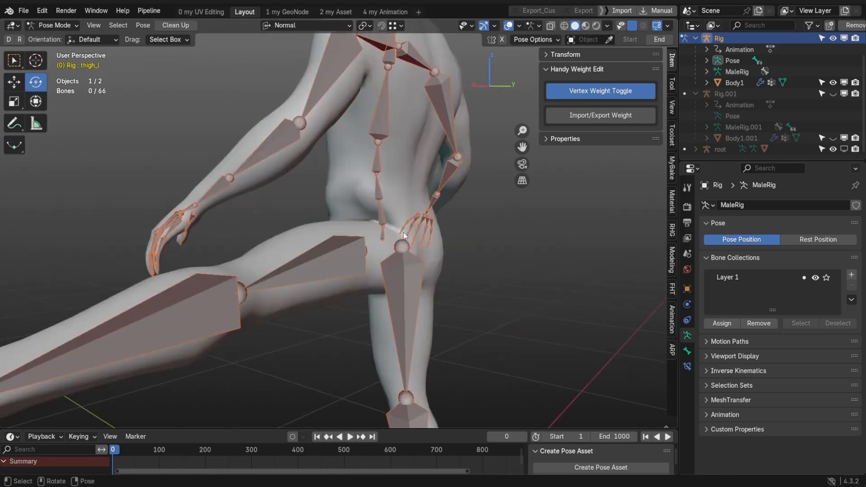
middle_click_drag(307, 207, 363, 243)
Step: Activate shape key Key 1 of Body1, set its value to 1.000, and examine the hip in Sculpt Mode
key("ctrl+Tab")
left_click(313, 170)
left_click(727, 341)
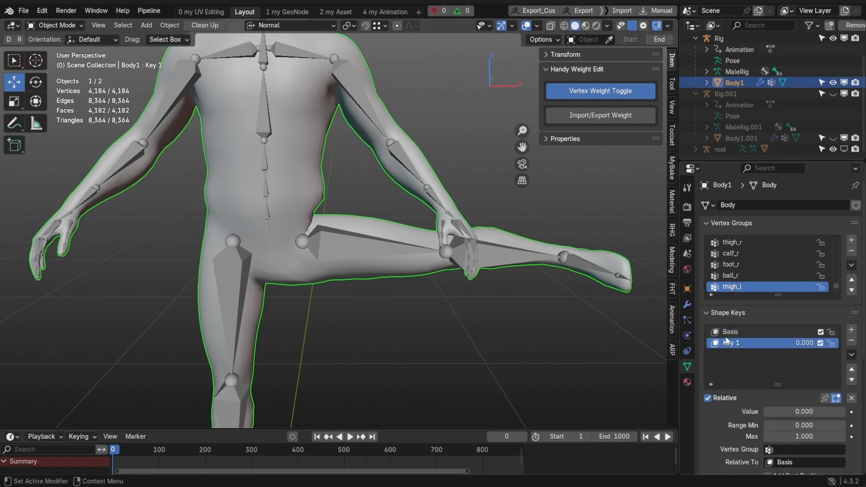
scroll(331, 207, "up", 3)
key("ctrl+Tab")
mouse_move(330, 202)
middle_mouse_down()
mouse_move(385, 207)
mouse_move(387, 250)
middle_mouse_up()
scroll(362, 173, "down", 3)
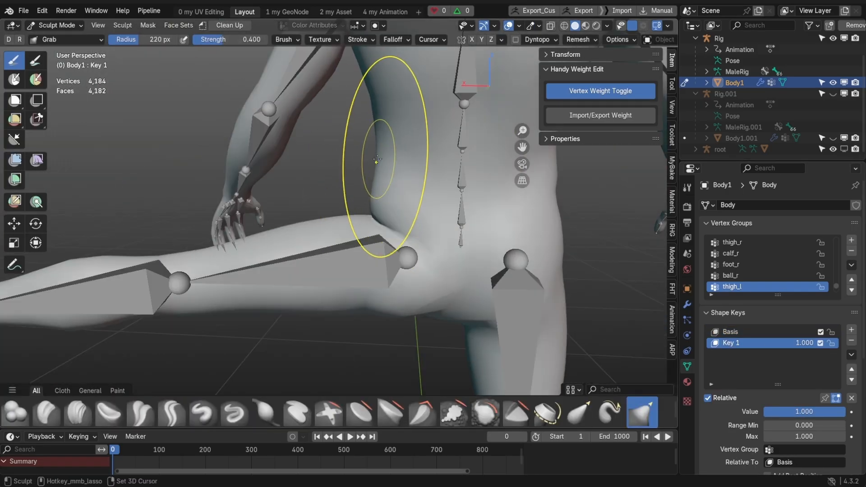
Step: Leave Sculpt Mode on Body1 and set the value of Key 1 to 0.000
key("ctrl+Tab")
middle_click_drag(377, 161, 357, 209)
scroll(358, 211, "up", 4)
key("ctrl+Tab")
scroll(359, 217, "down", 5)
key("ctrl+Tab")
left_click(389, 192)
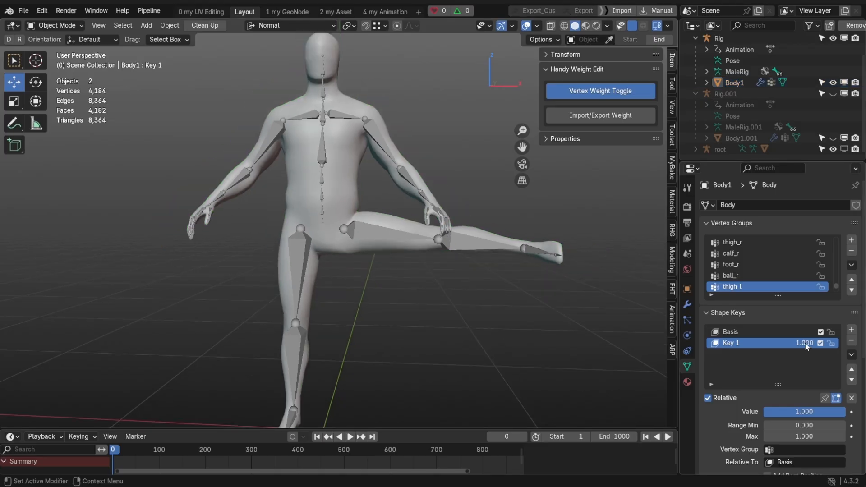
left_click_drag(806, 345, 762, 345)
Step: Clear the rotation of the raised leg's bone in Pose Mode and return to Object Mode
left_click(377, 232)
key("ctrl+Tab")
key("alt+r")
key("ctrl+Tab")
left_click(367, 222)
Step: Show the root character in the viewport and select its armature
left_click(844, 150)
left_click(208, 198)
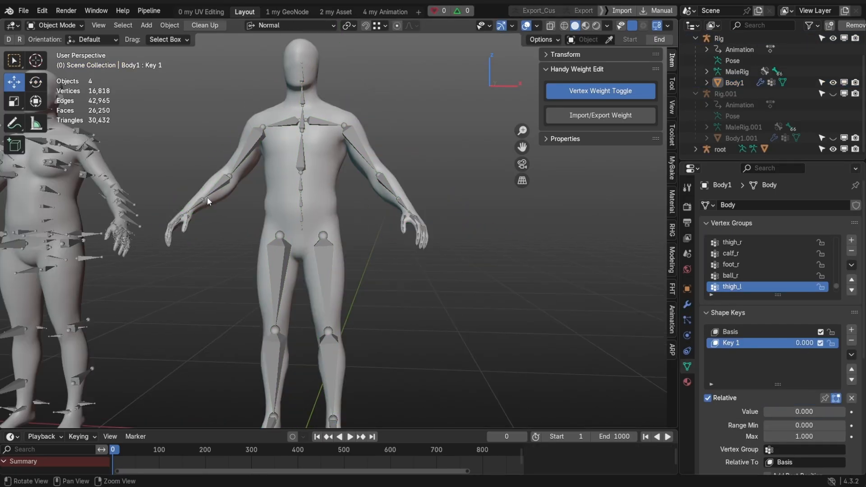
scroll(207, 198, "down", 3)
middle_click_drag(210, 198, 352, 205, "shift")
scroll(361, 225, "up", 4)
left_click(370, 239)
middle_click_drag(370, 238, 296, 212)
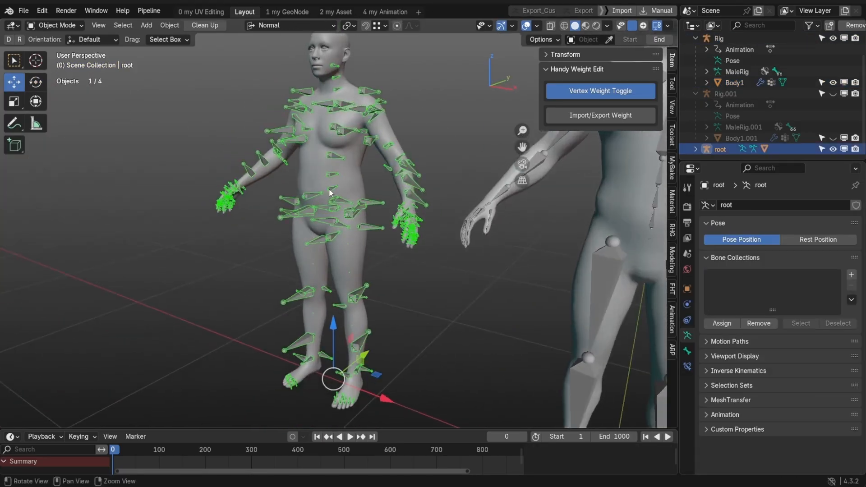
Step: Enter Edit Mode on the root armature and locate the thigh_l bone among the hip bones
scroll(361, 217, "up", 3)
key("Tab")
left_click(351, 180)
middle_click_drag(351, 179, 363, 170)
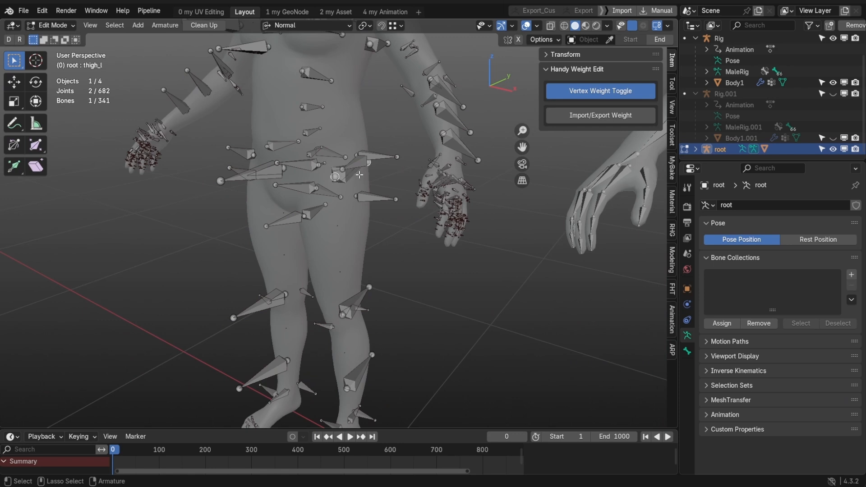
left_click(358, 174)
Step: Try rotating the thigh_l bone of the root armature in Pose Mode, and cancel the rotation
key("ctrl+Tab")
left_click(355, 175)
scroll(350, 184, "down", 3)
mouse_move(326, 135)
left_mouse_down()
mouse_move(331, 127)
mouse_move(351, 138)
mouse_move(340, 128)
left_mouse_up()
right_click(339, 130)
middle_click_drag(334, 183, 363, 183)
scroll(355, 208, "up", 3)
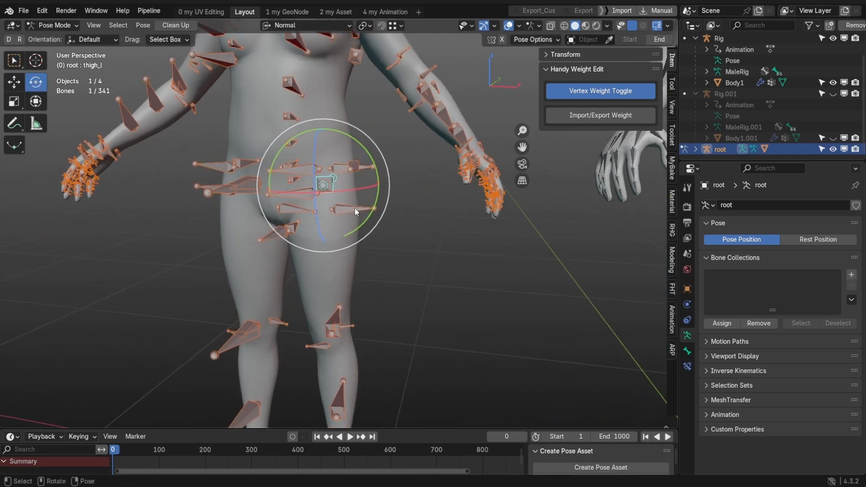
Step: Move the thigh_bck_lwr_l helper bone outward to test the hip deformation, and undo the move
left_click(355, 209)
left_click_drag(349, 206, 356, 199, "alt")
key("w")
middle_click_drag(360, 198, 412, 193)
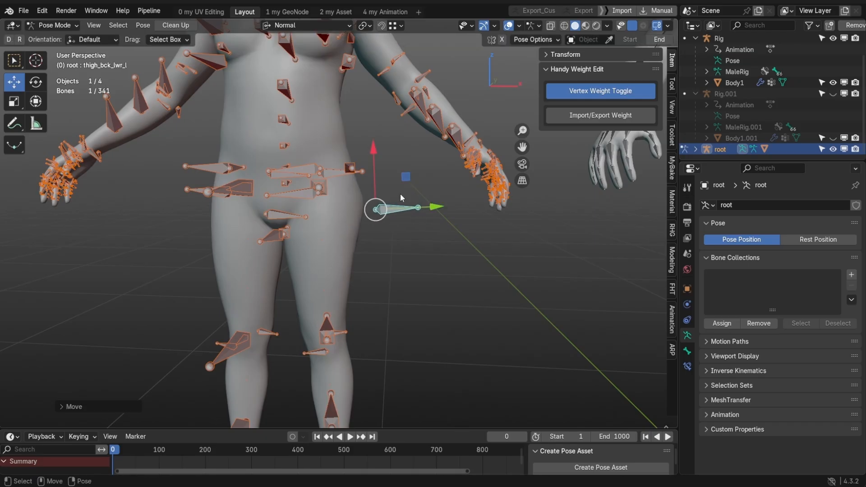
key("ctrl+z")
Step: Try moving further thigh helper bones, including thigh_out_l by about 0.10 m, and discard the moves
left_click_drag(349, 131, 339, 156, "alt")
left_click(339, 157)
middle_click_drag(383, 163, 411, 155)
left_click_drag(388, 176, 351, 156, "alt")
key("ctrl+z")
left_click(354, 167)
middle_click_drag(352, 156, 392, 146)
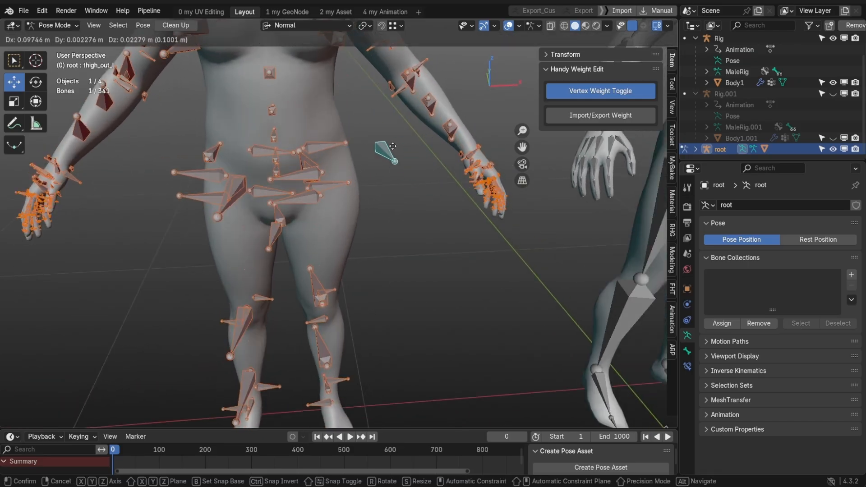
left_click(393, 147)
Step: Return the root armature to Object Mode, clear the selection, and frame both characters
scroll(401, 155, "down", 5)
key("ctrl+Tab")
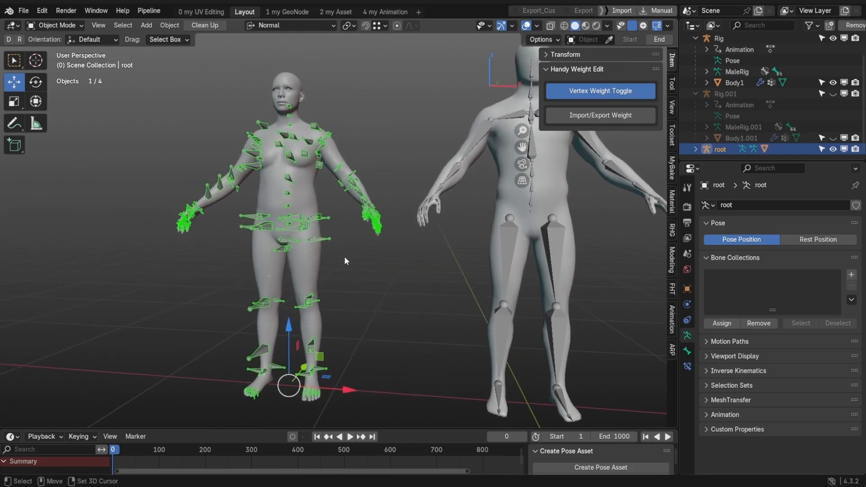
left_click(339, 264)
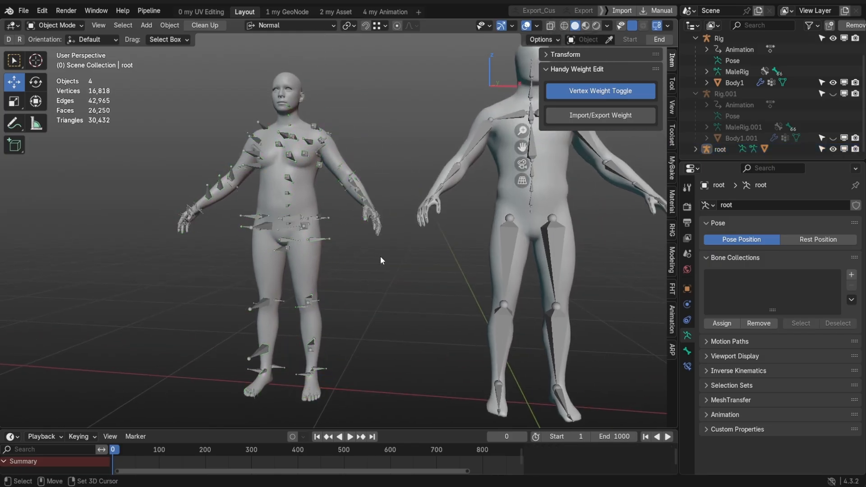
middle_click_drag(528, 181, 364, 250)
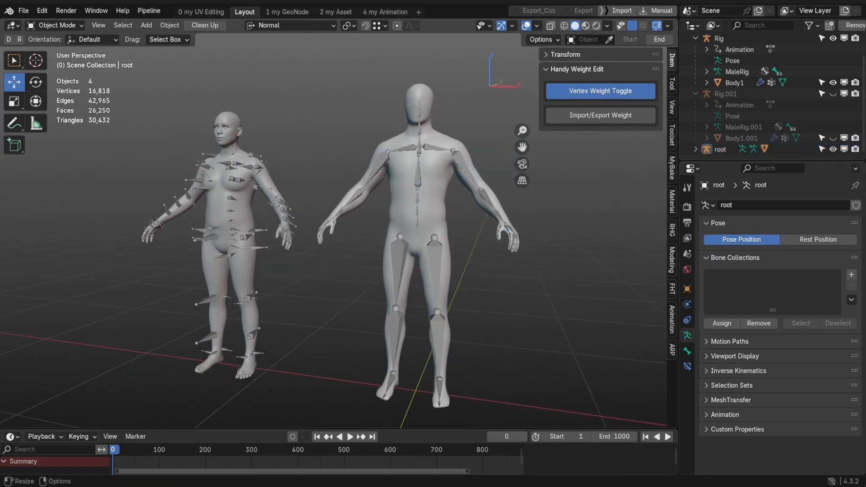